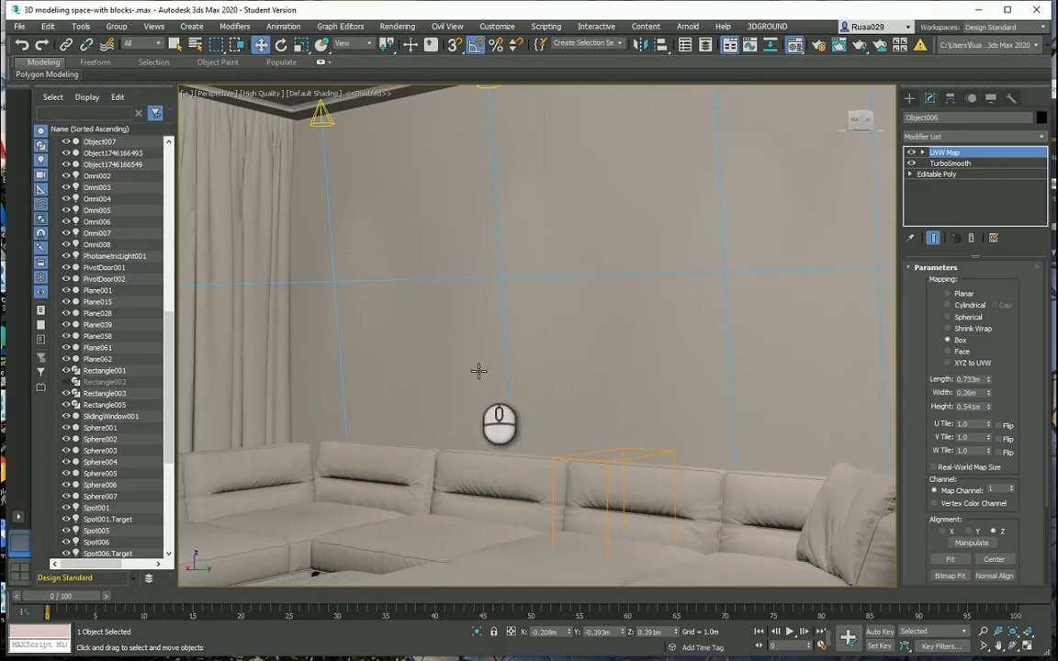
# - Open the Material Editor and rename the 07 - Default material as "wall paint 1"
pyautogui.press('m')
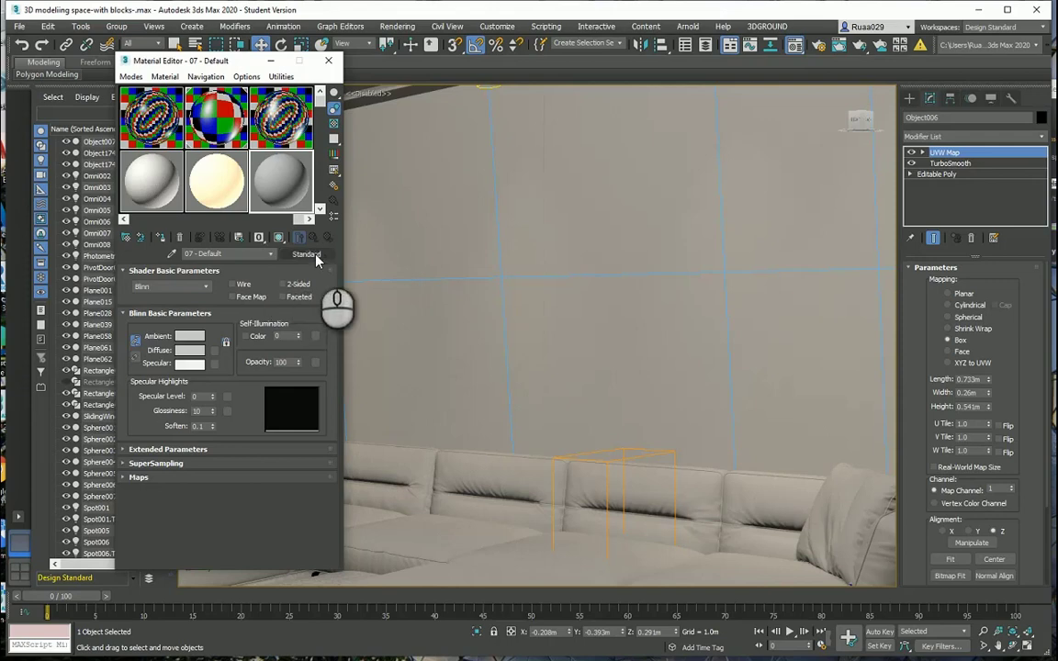
pyautogui.moveTo(248, 254); pyautogui.dragTo(123, 263)
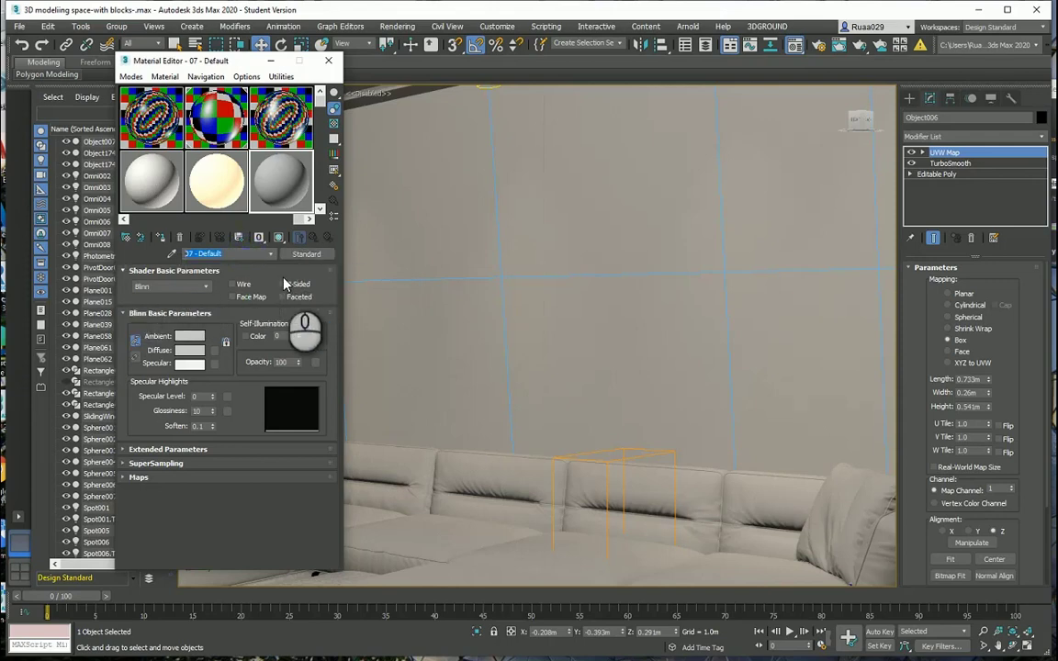
pyautogui.write('wall paint 1')
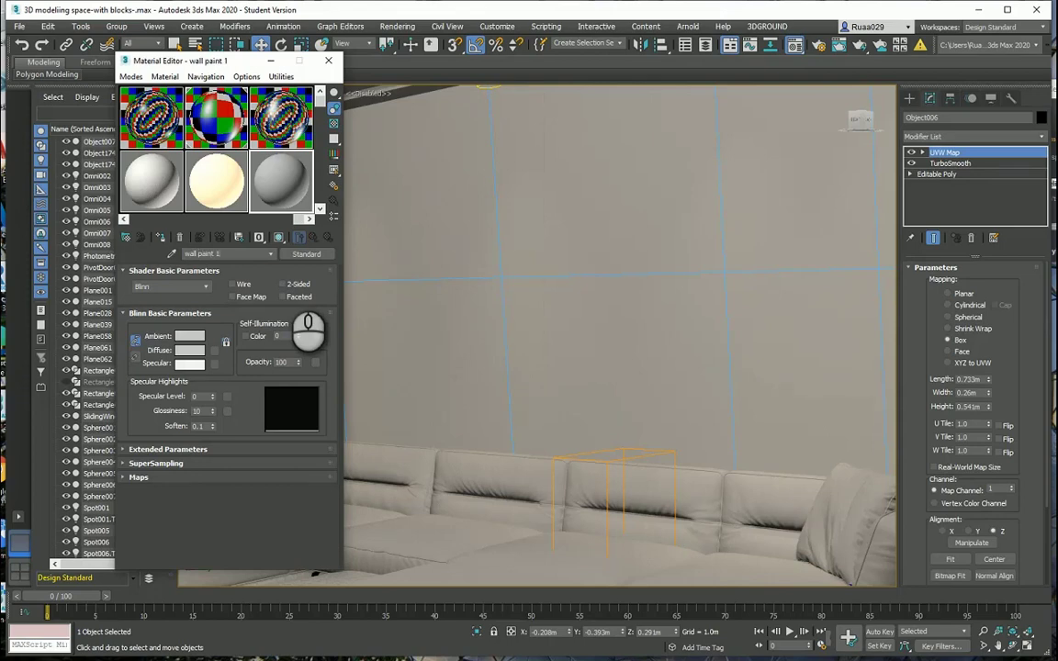
pyautogui.click(212, 271)
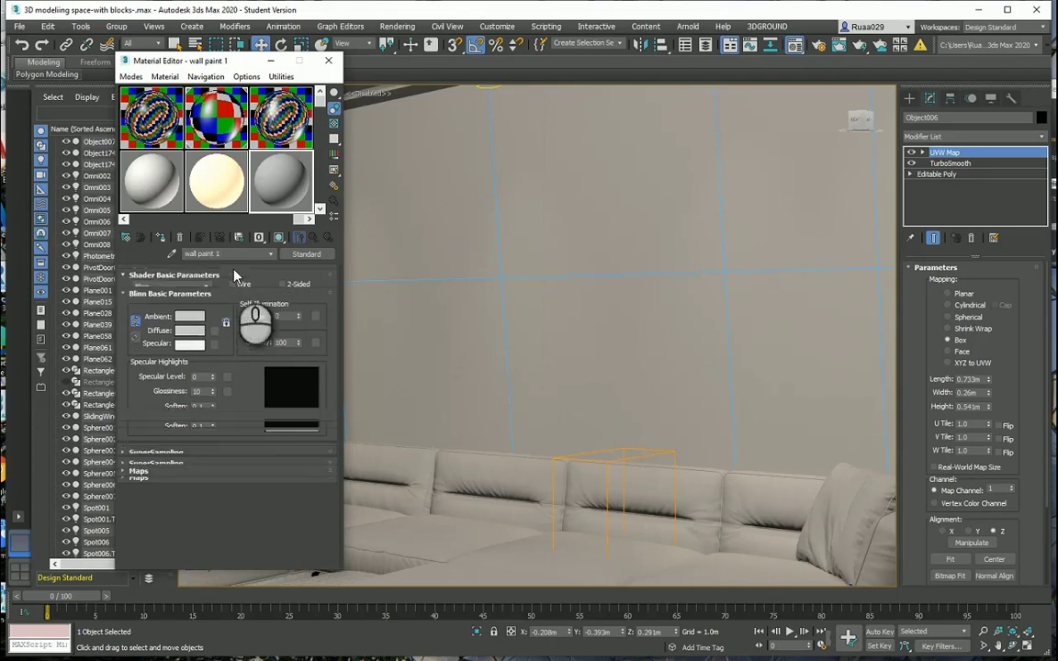
pyautogui.click(212, 271)
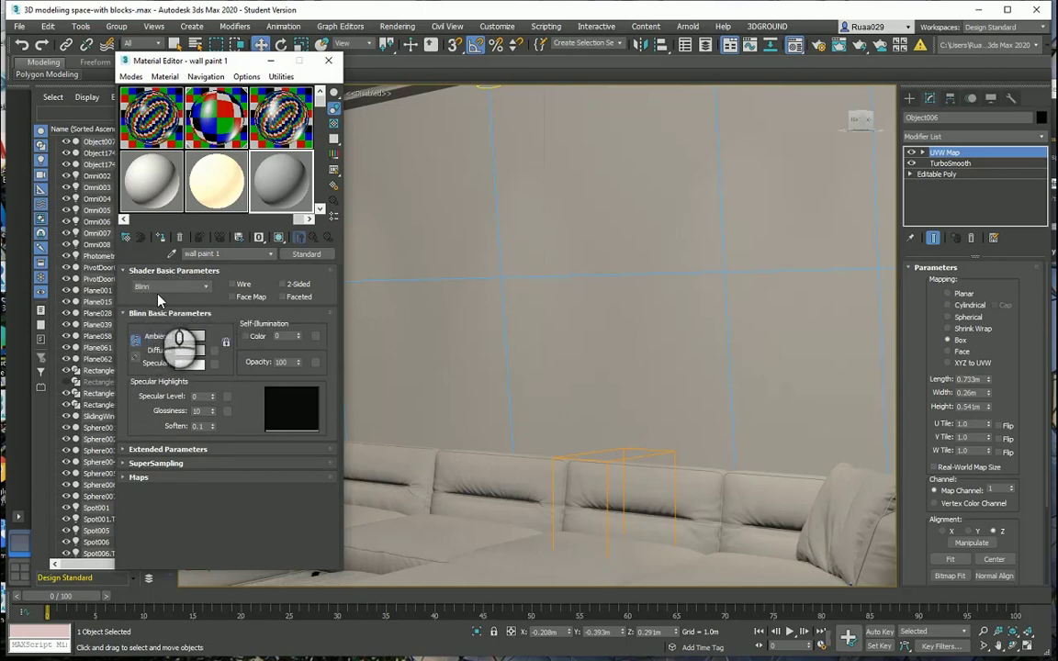
# - Set the wall paint 1 diffuse colour to a warm beige with red 196, green 183 and blue 168
pyautogui.click(188, 350)
pyautogui.moveTo(281, 59); pyautogui.dragTo(460, 182)
pyautogui.moveTo(493, 265); pyautogui.dragTo(489, 282)
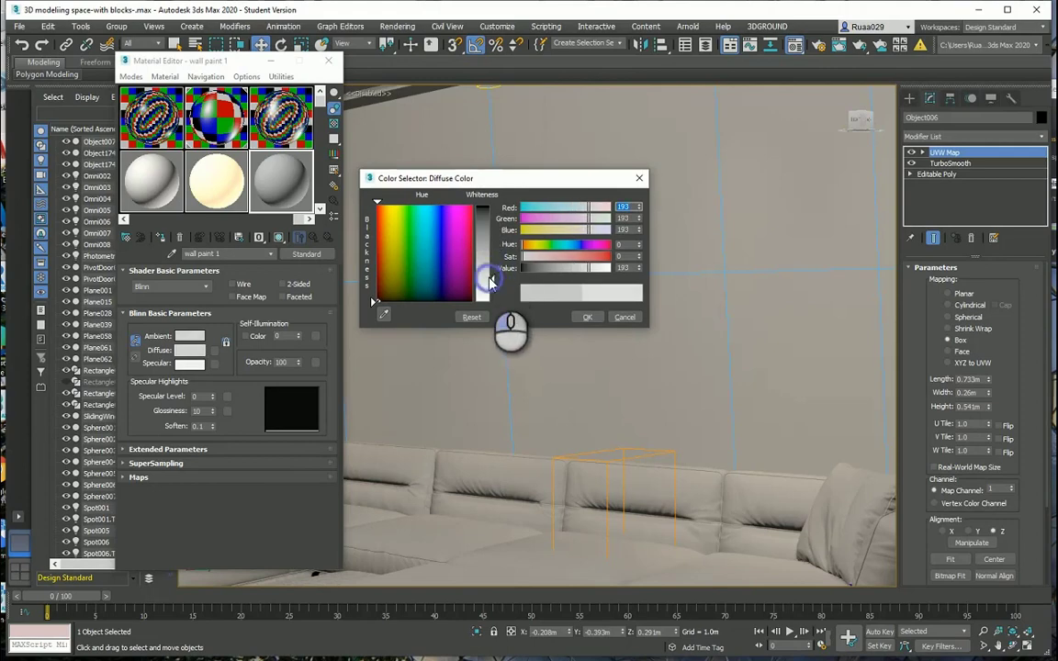
pyautogui.click(566, 230)
pyautogui.moveTo(549, 257); pyautogui.dragTo(492, 275)
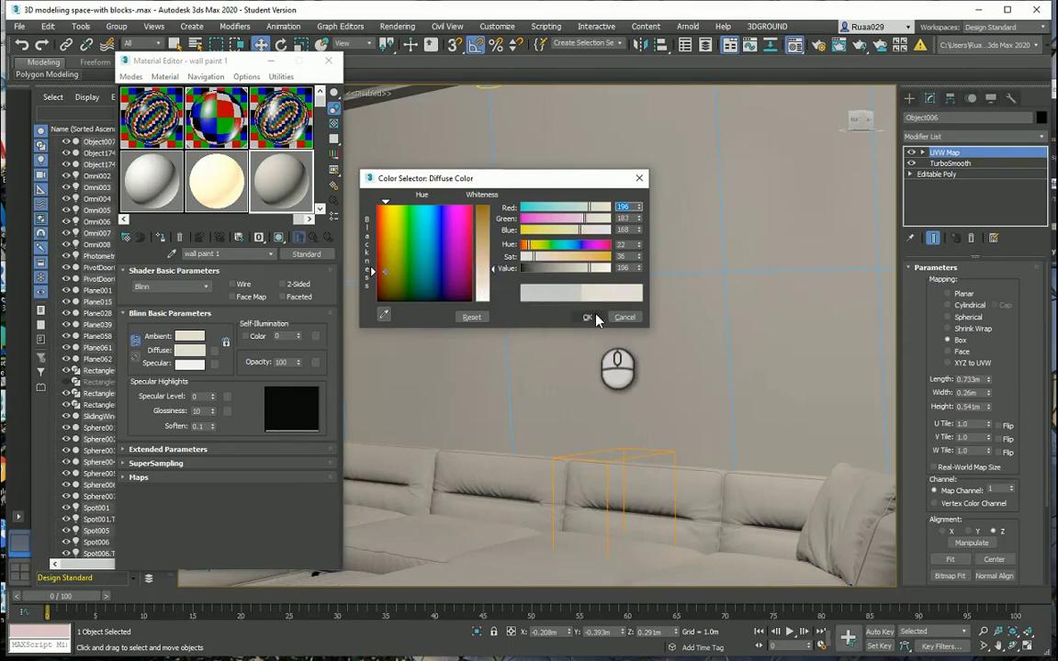
pyautogui.click(589, 318)
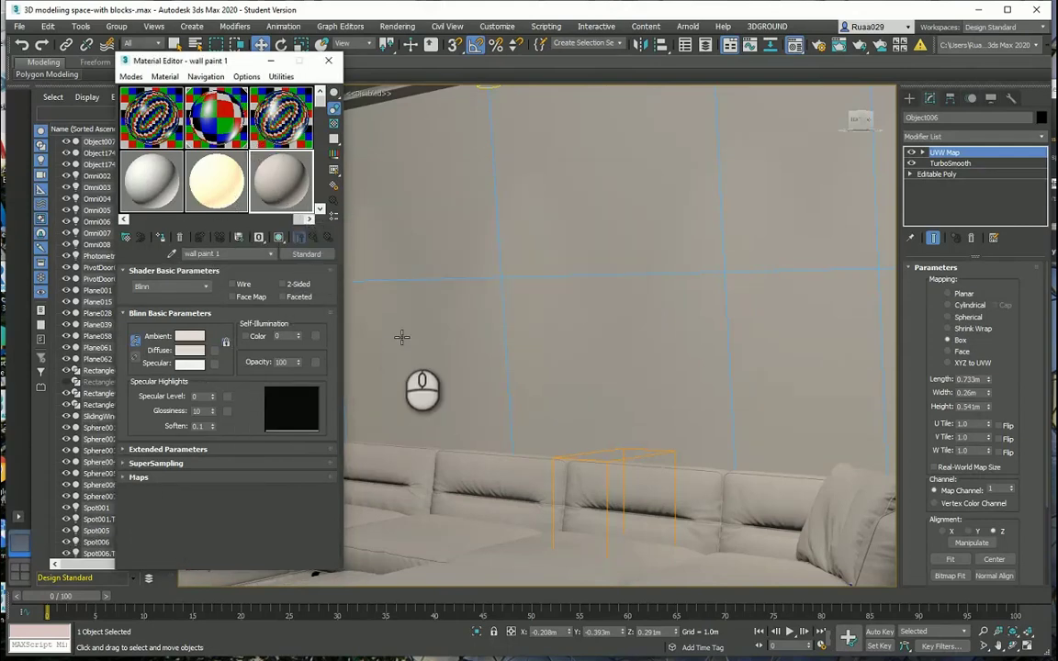
# - Open an enlarged preview of the wall paint 1 material beside the editor and expand its Maps settings
pyautogui.doubleClick(301, 187)
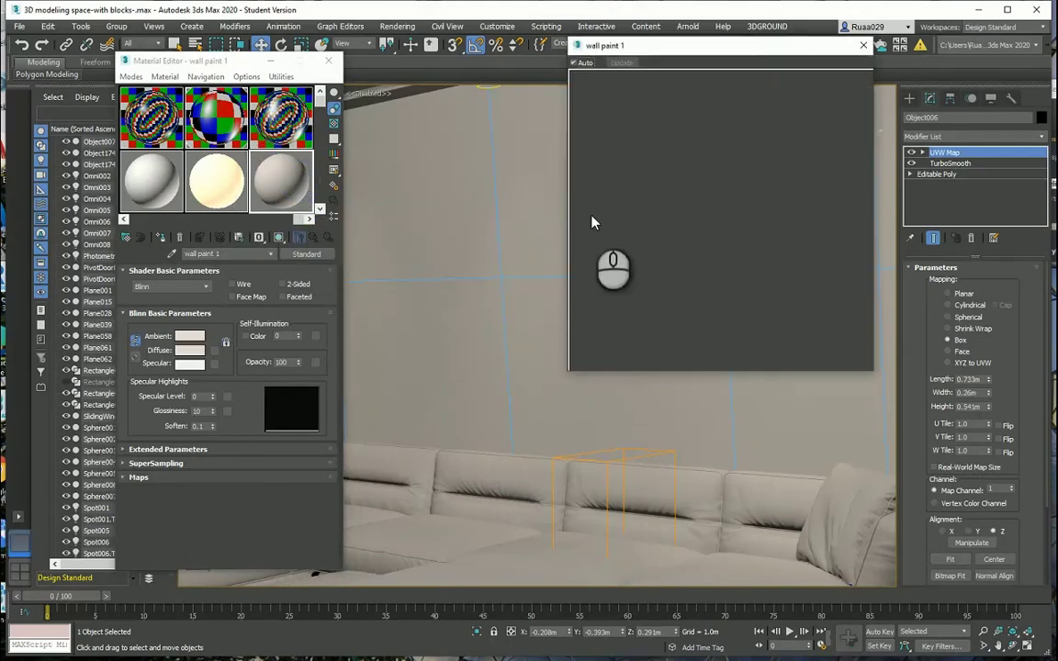
pyautogui.moveTo(667, 46); pyautogui.dragTo(508, 49)
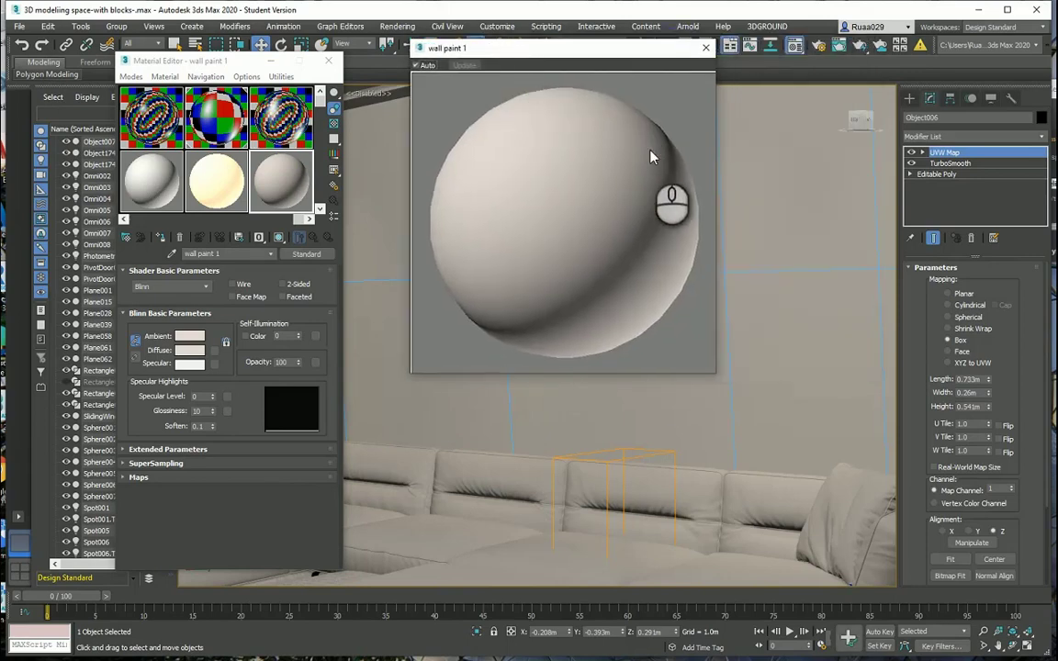
pyautogui.click(129, 477)
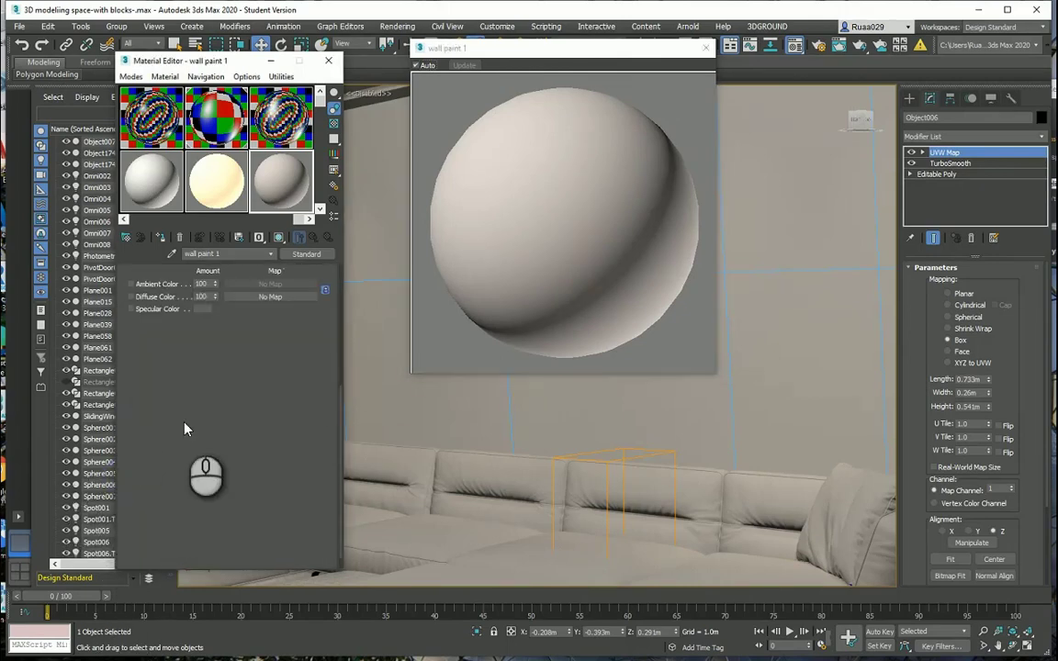
pyautogui.scroll(5, 170, 437)
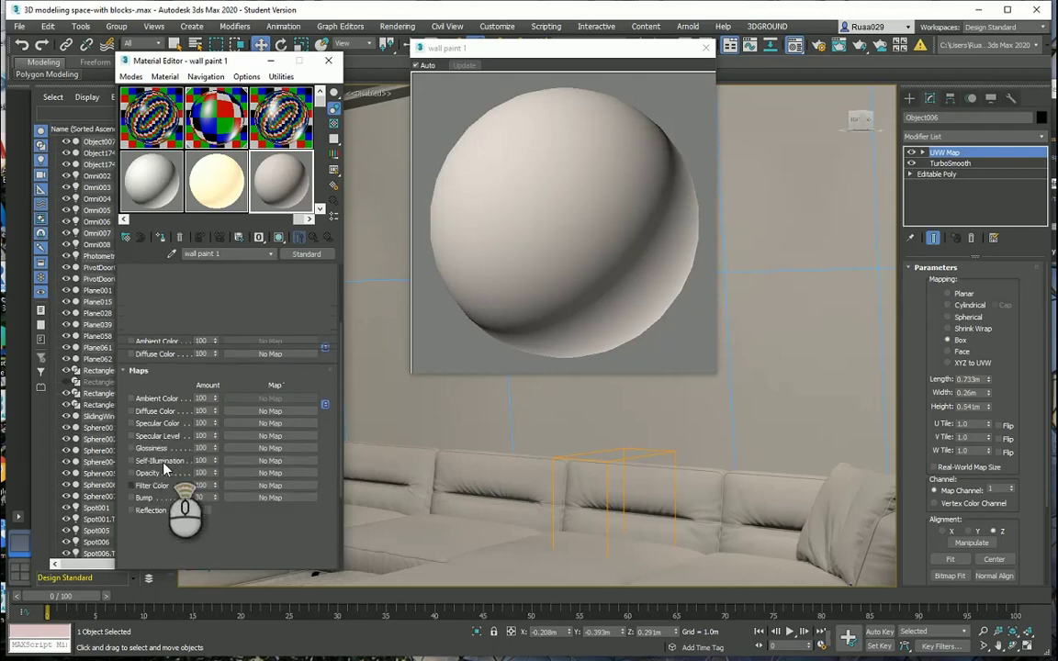
pyautogui.scroll(2, 164, 469)
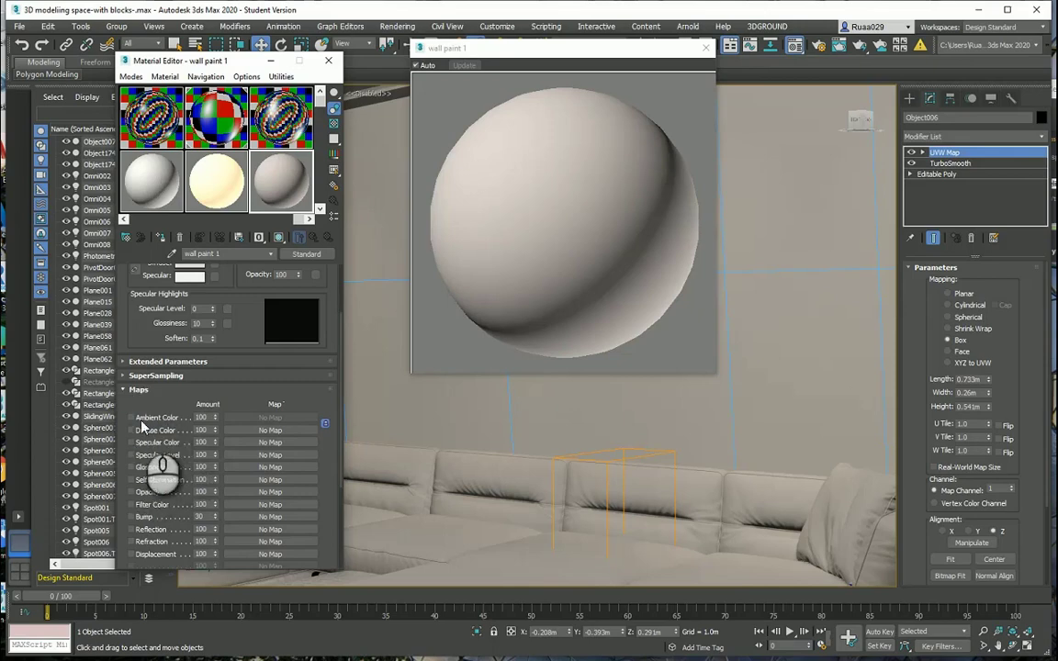
pyautogui.scroll(1, 174, 454)
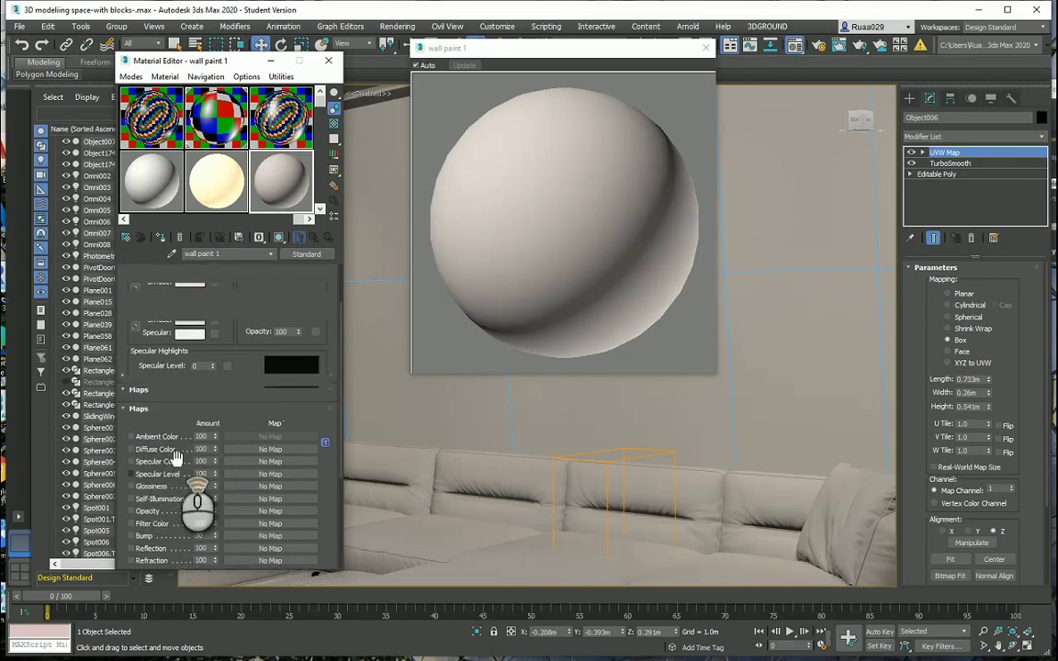
pyautogui.scroll(4, 179, 450)
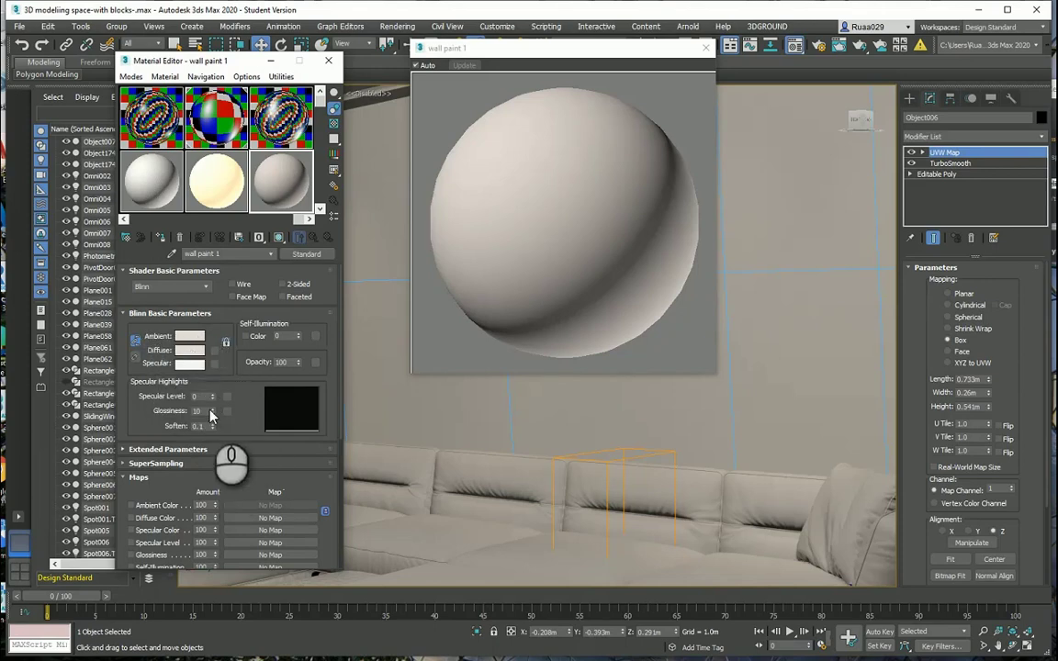
pyautogui.scroll(-3, 272, 468)
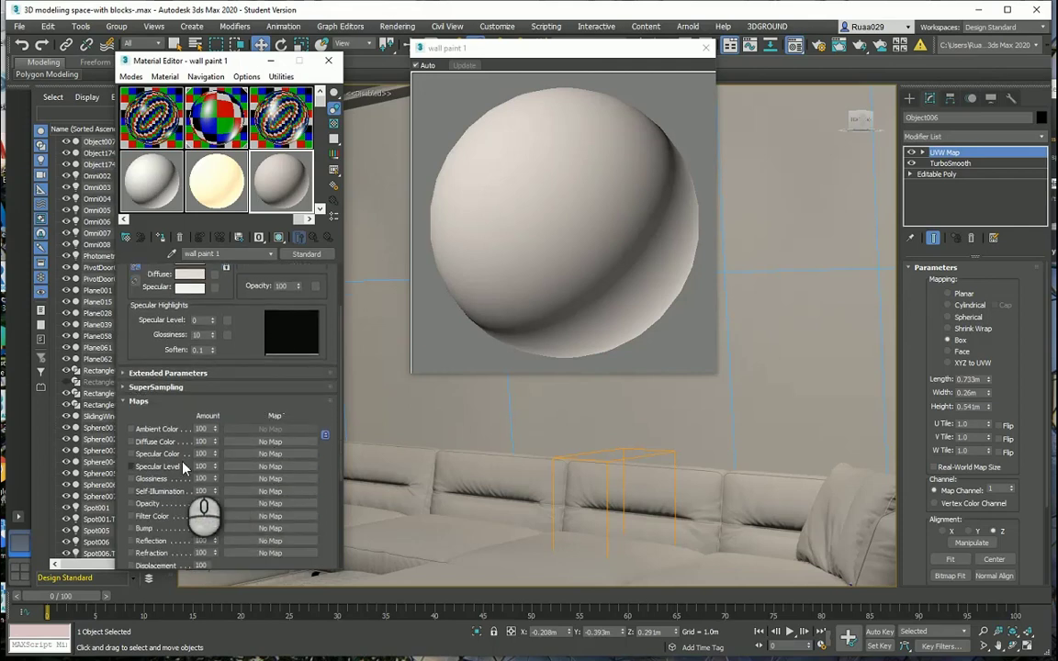
pyautogui.scroll(-2, 183, 468)
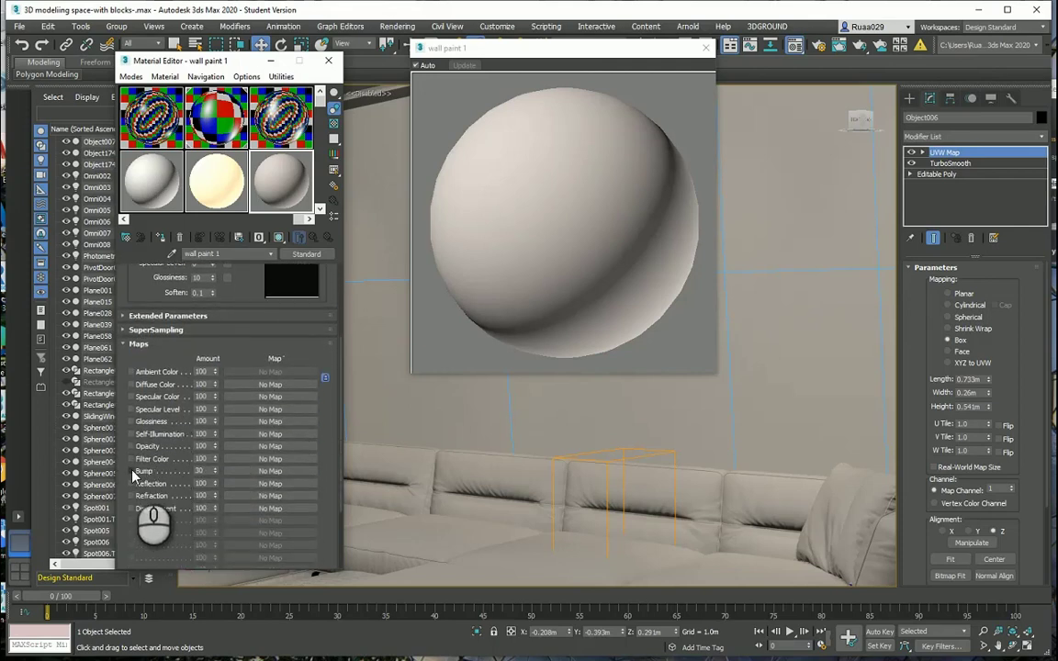
# - Enable the Bump map of wall paint 1 and choose a Bitmap as its map type
pyautogui.click(131, 471)
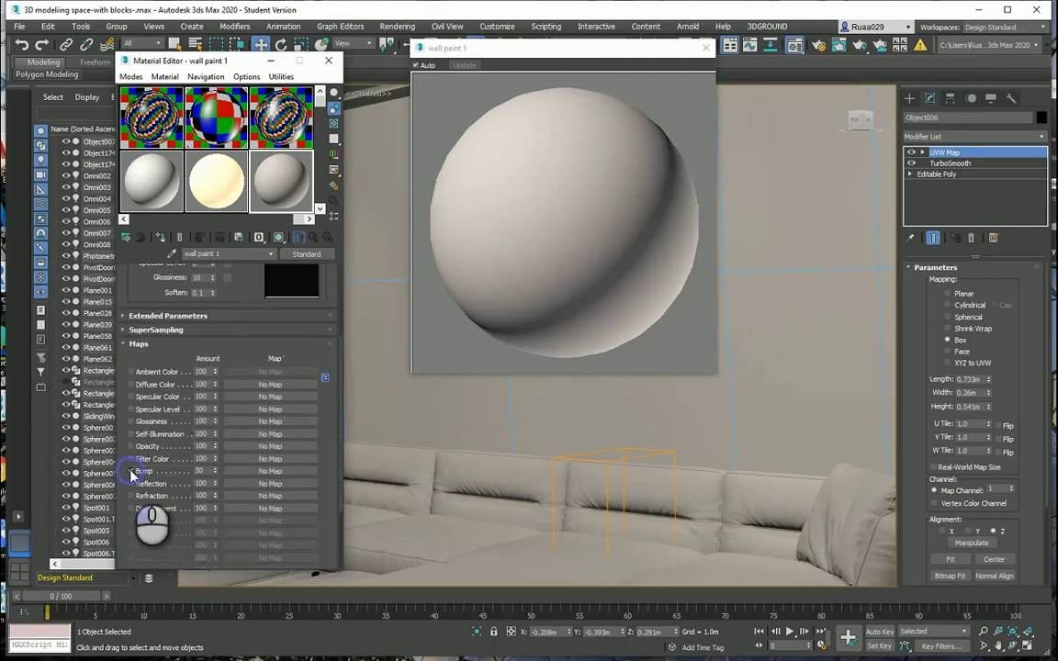
pyautogui.click(268, 471)
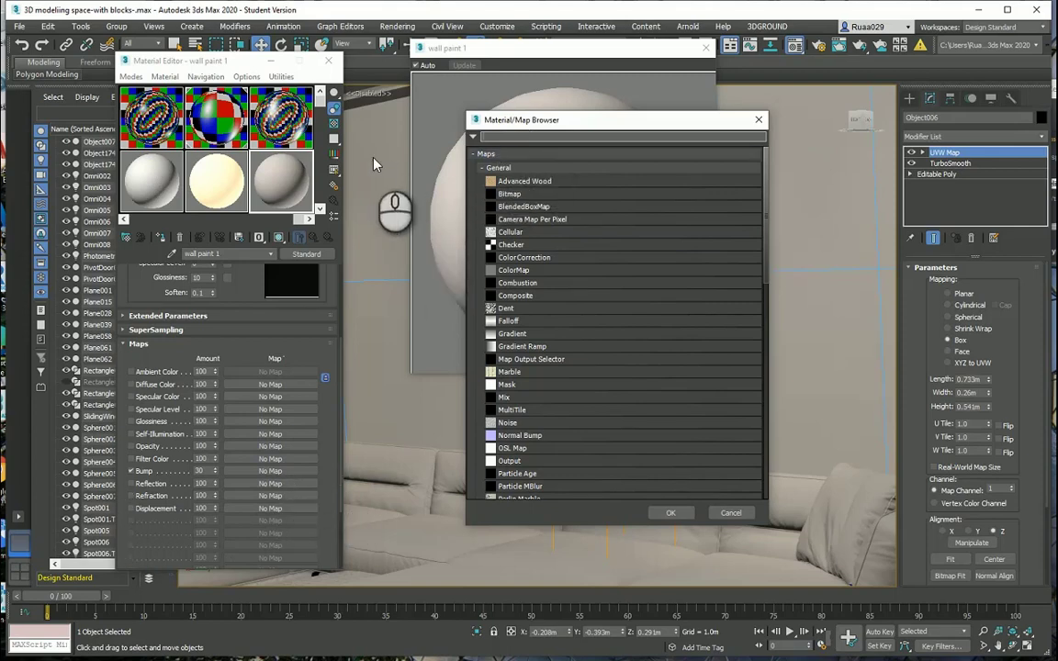
pyautogui.write('bi')
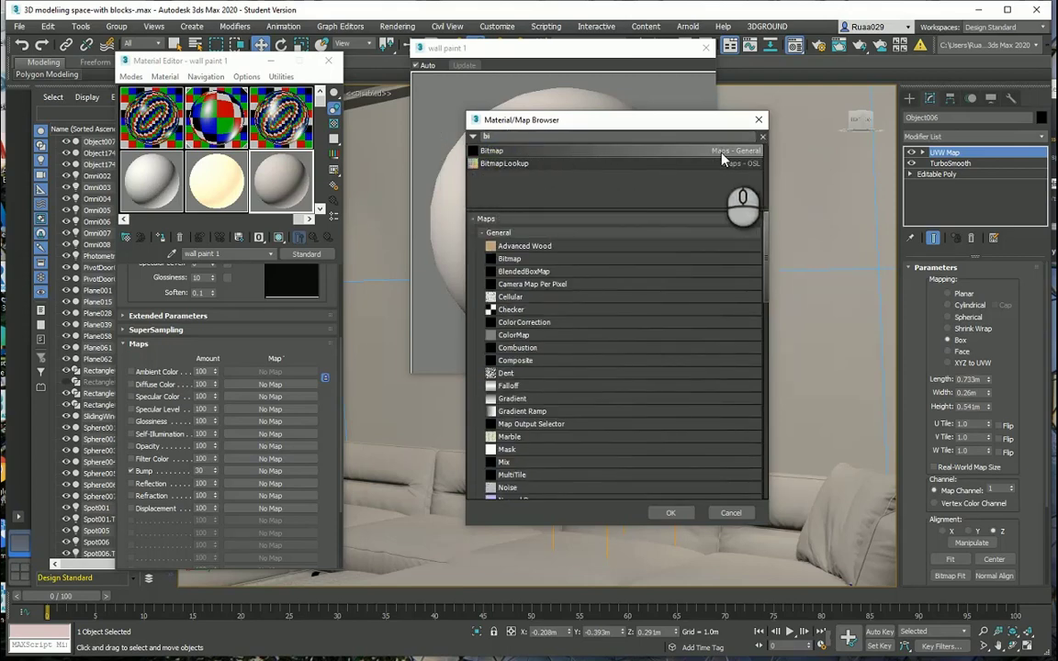
pyautogui.doubleClick(514, 151)
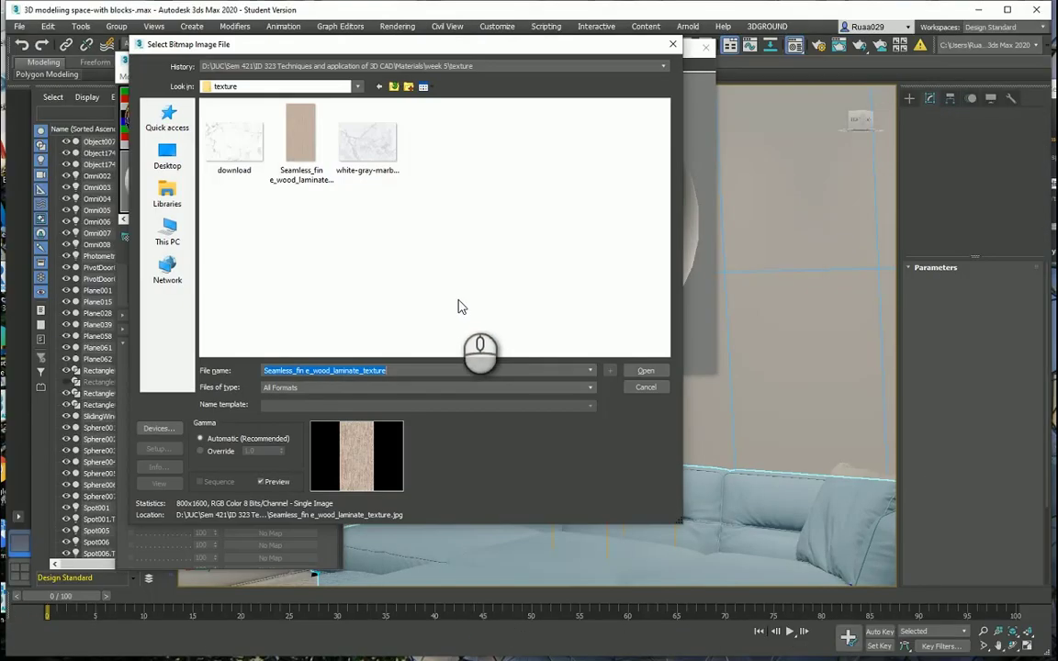
# - Load the wall-texture-46 image from the week 6 plaster folder as the bump bitmap
pyautogui.click(394, 86)
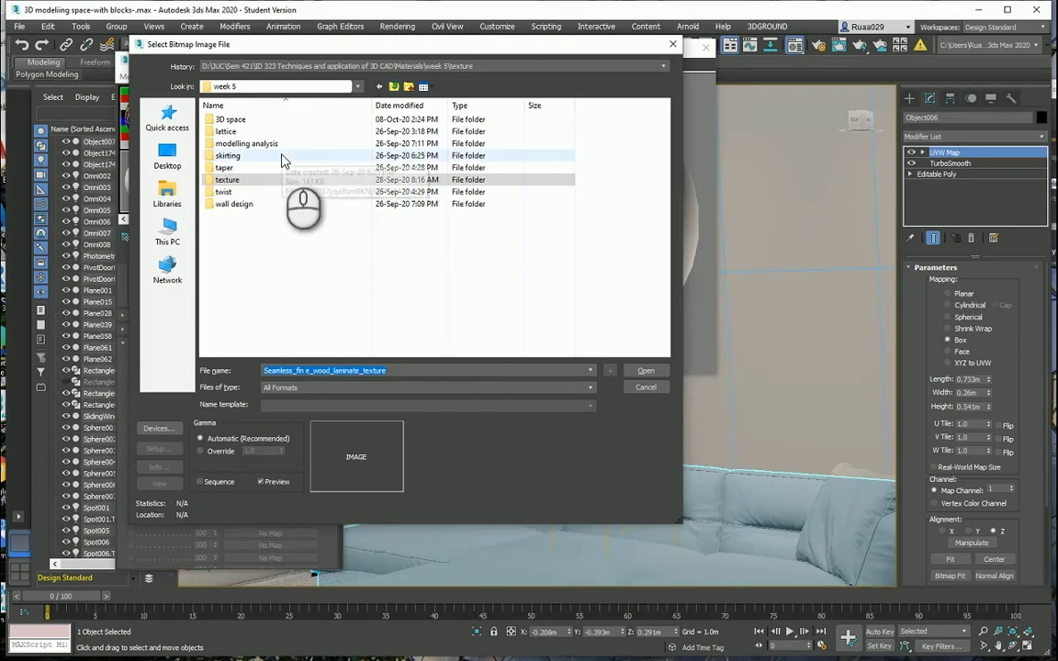
pyautogui.click(394, 86)
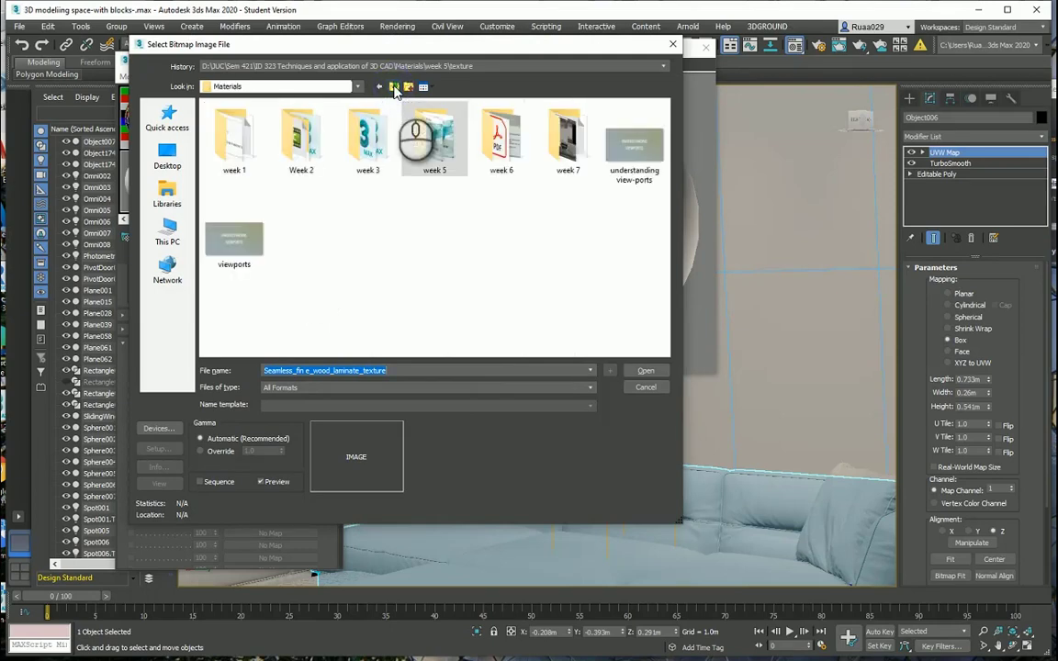
pyautogui.doubleClick(500, 147)
pyautogui.scroll(-2, 597, 211)
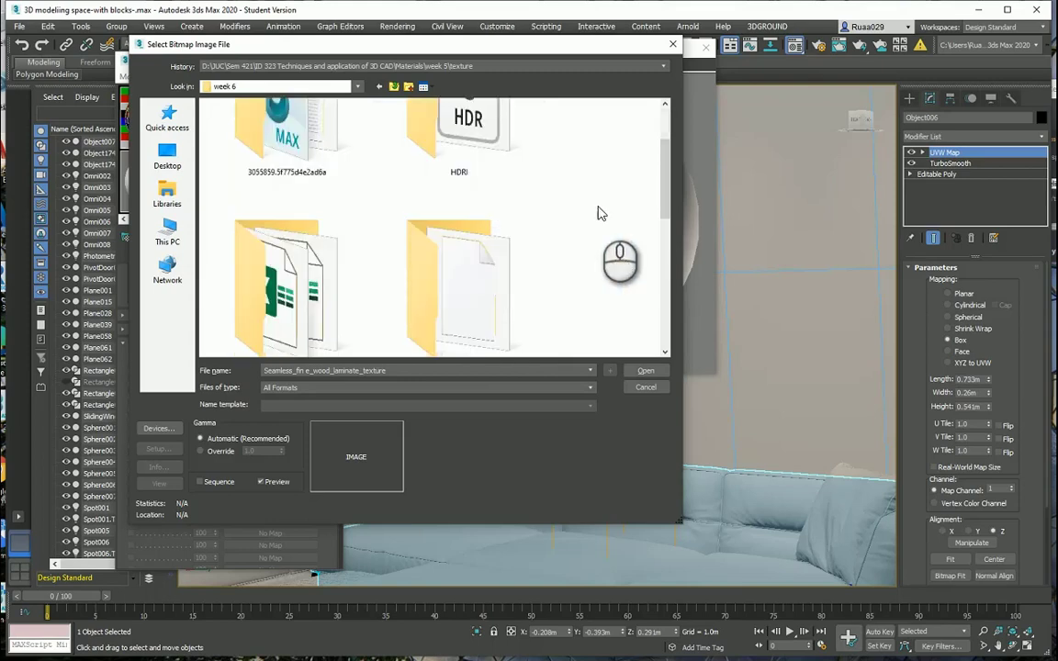
pyautogui.scroll(-1, 597, 213)
pyautogui.scroll(-1, 598, 213)
pyautogui.click(338, 140)
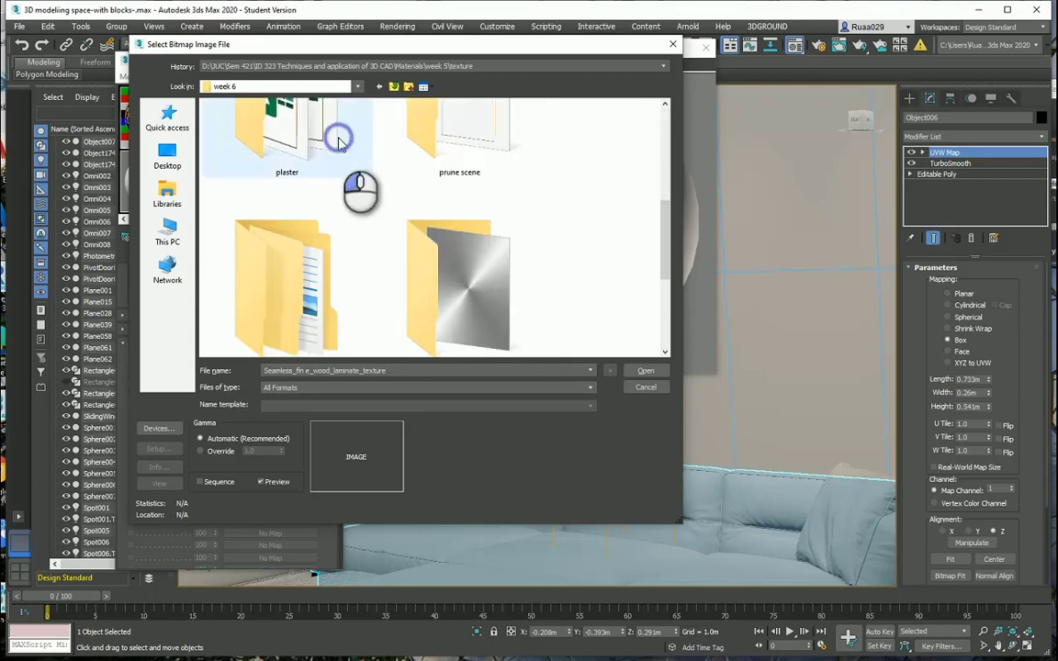
pyautogui.doubleClick(339, 140)
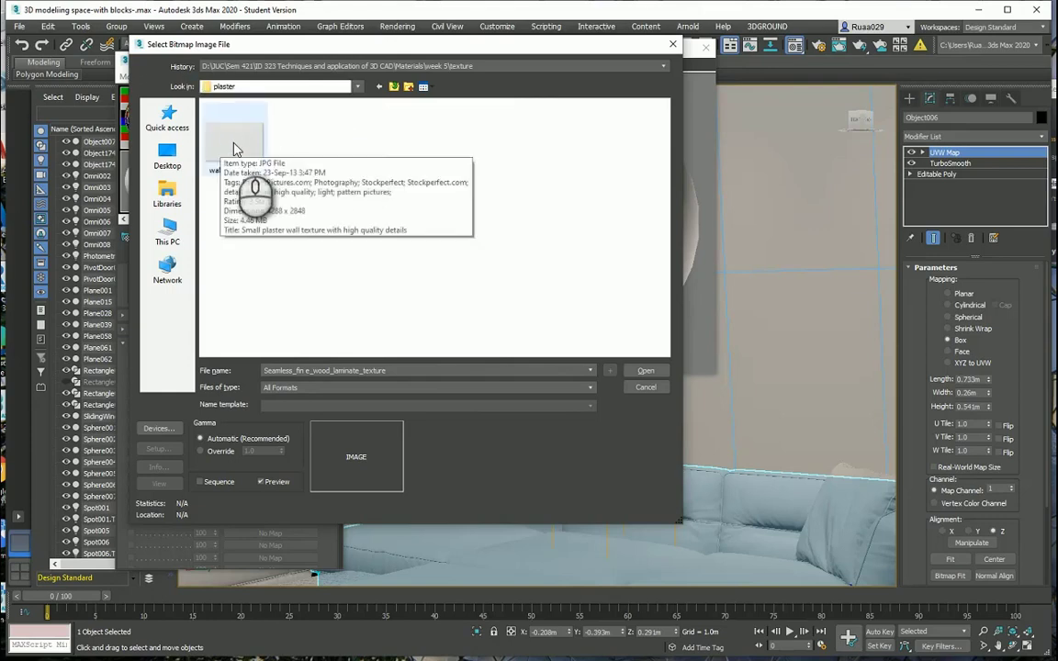
pyautogui.doubleClick(238, 147)
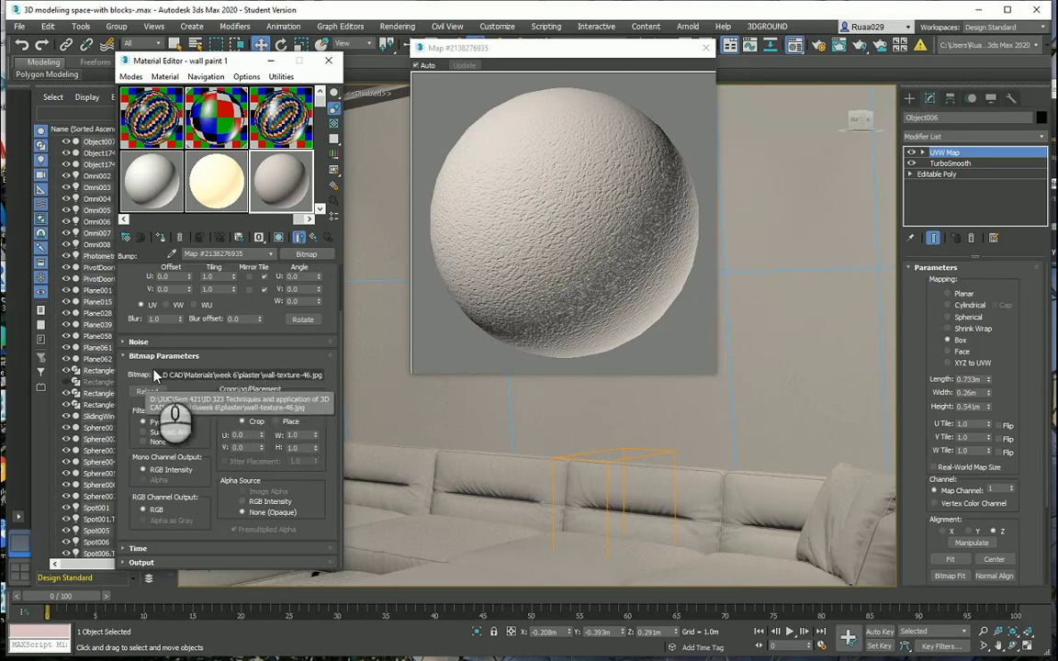
# - Replace the bump bitmap with the download.jpg image from the week 6 folder
pyautogui.click(236, 374)
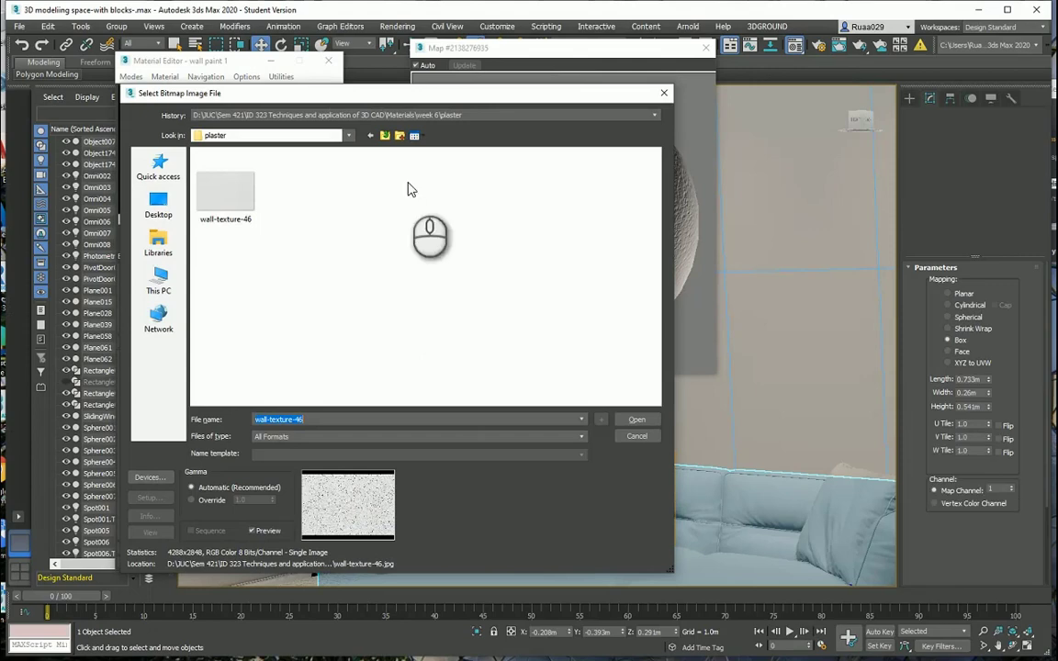
pyautogui.click(384, 135)
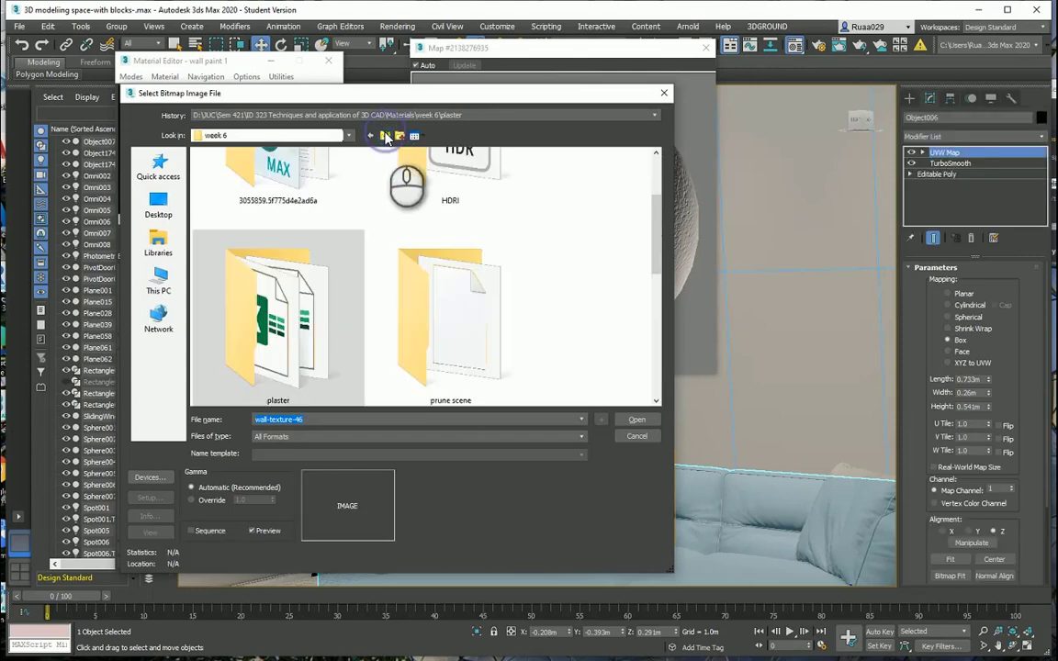
pyautogui.scroll(-5, 422, 285)
pyautogui.scroll(1, 550, 267)
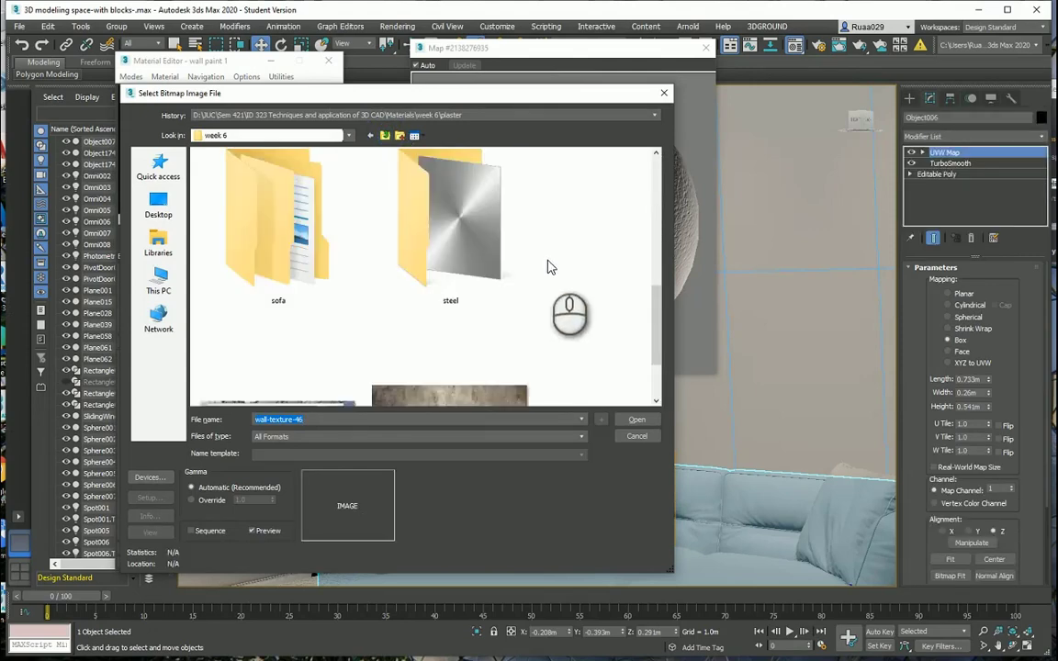
pyautogui.scroll(-1, 550, 267)
pyautogui.scroll(2, 550, 267)
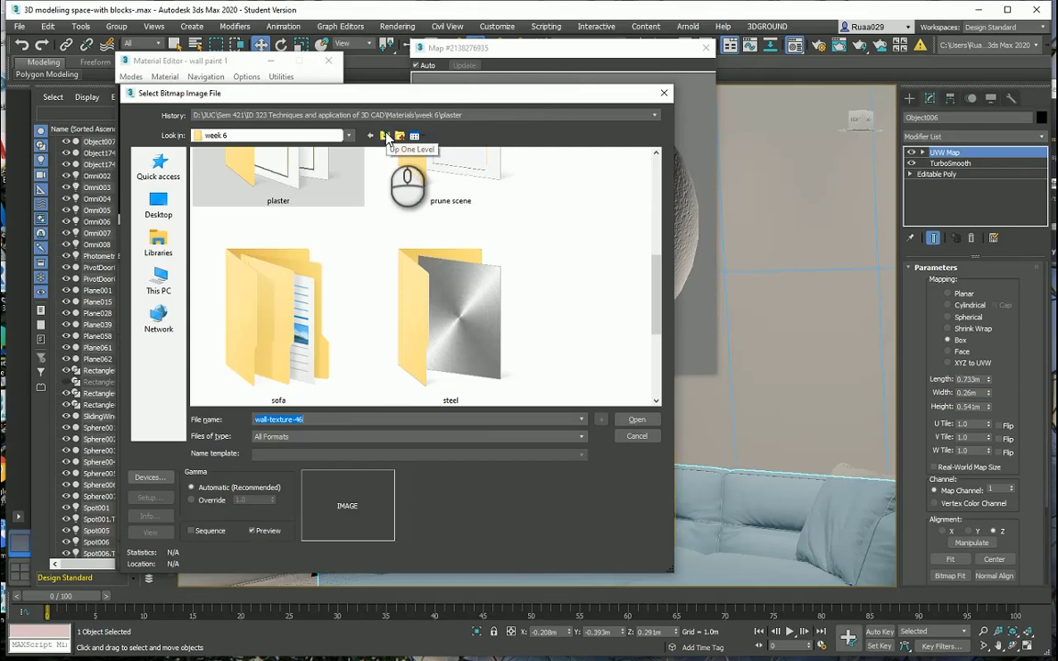
pyautogui.scroll(-3, 597, 266)
pyautogui.doubleClick(474, 333)
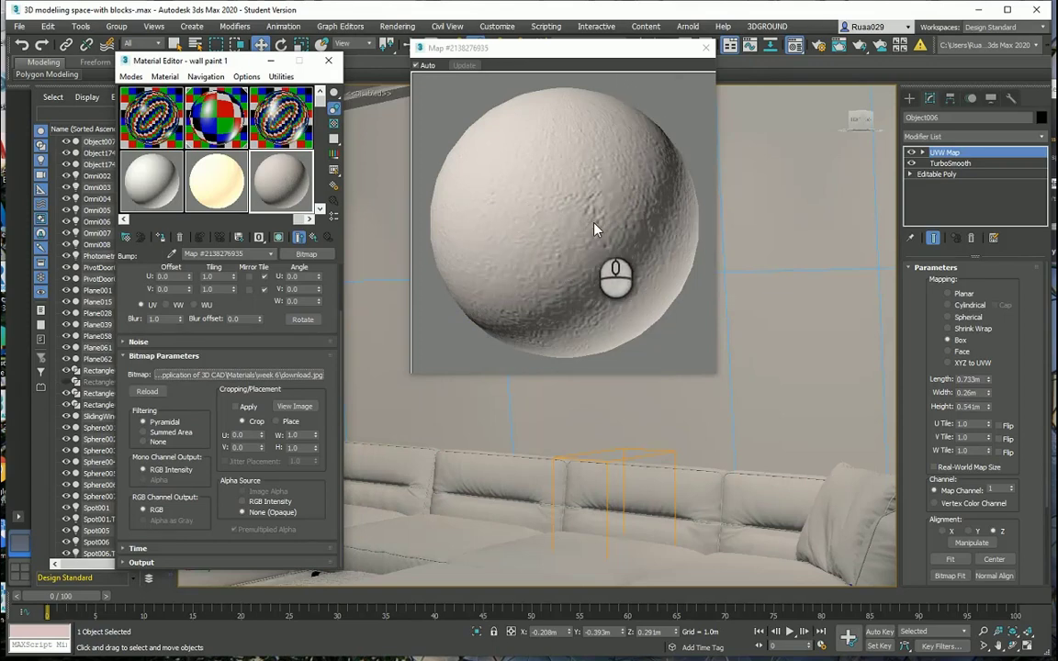
# - Replace the bump bitmap with the wall-texture-46 image from the week 6 plaster folder
pyautogui.click(299, 376)
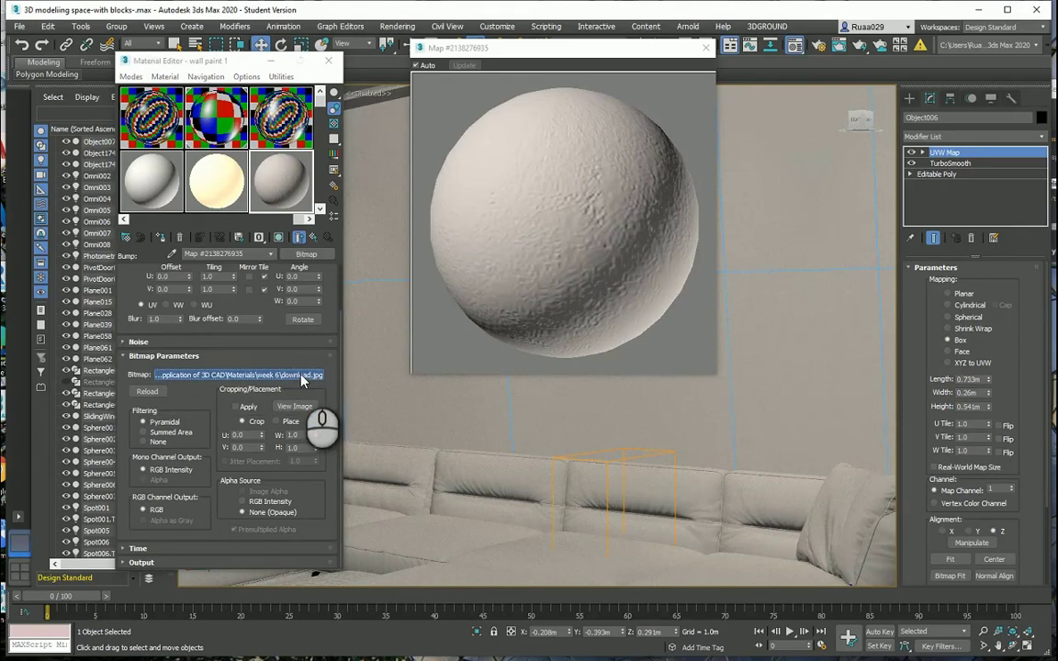
pyautogui.scroll(-3, 377, 299)
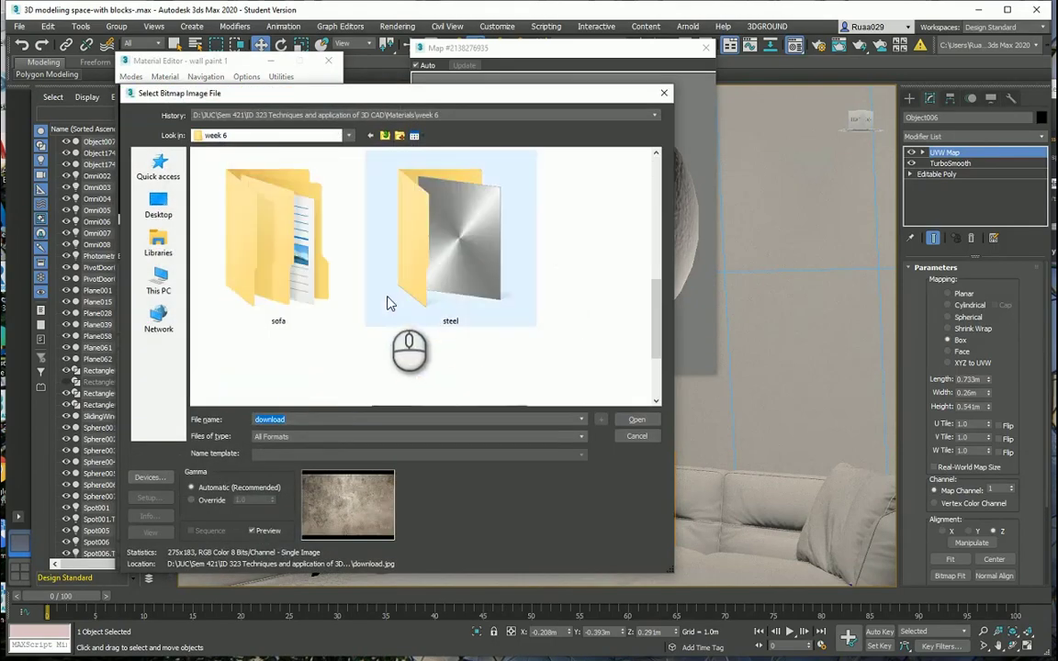
pyautogui.scroll(4, 395, 312)
pyautogui.scroll(-2, 323, 321)
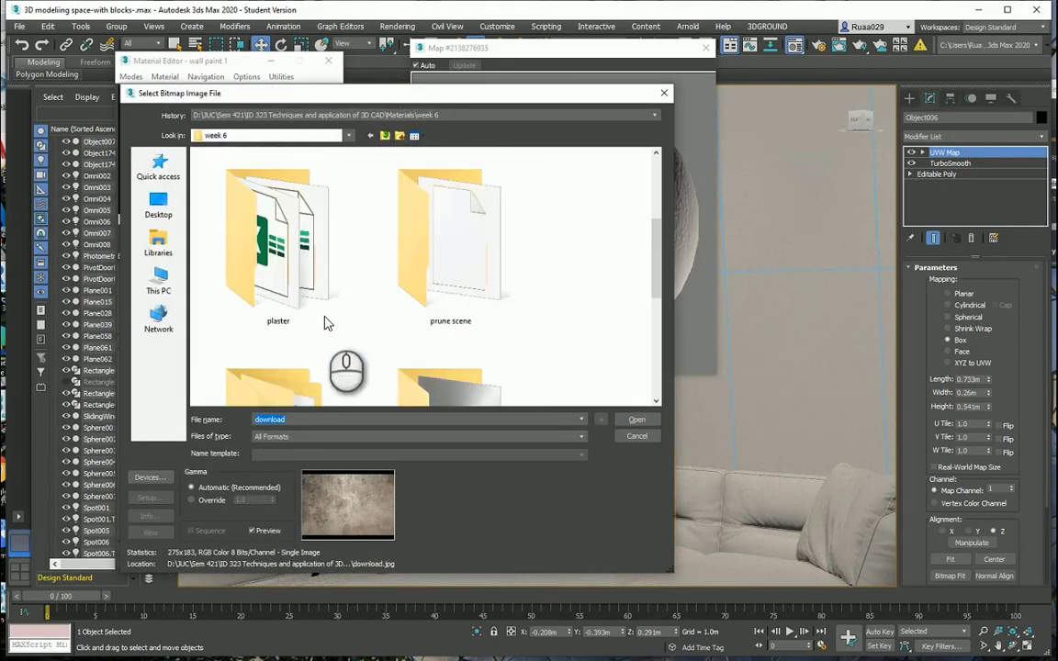
pyautogui.doubleClick(285, 236)
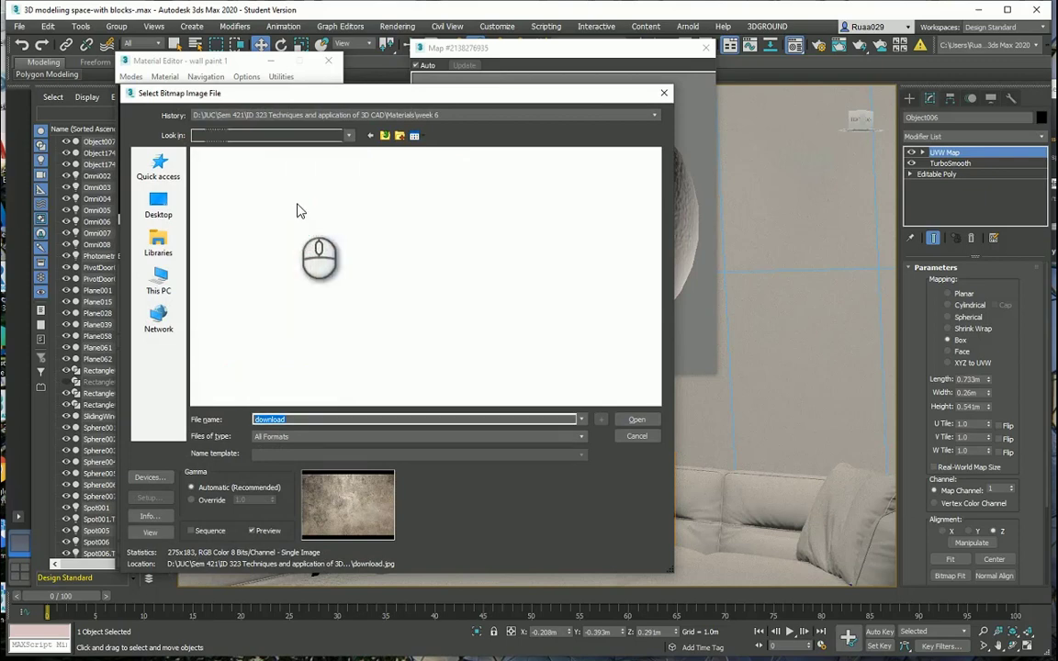
pyautogui.doubleClick(243, 203)
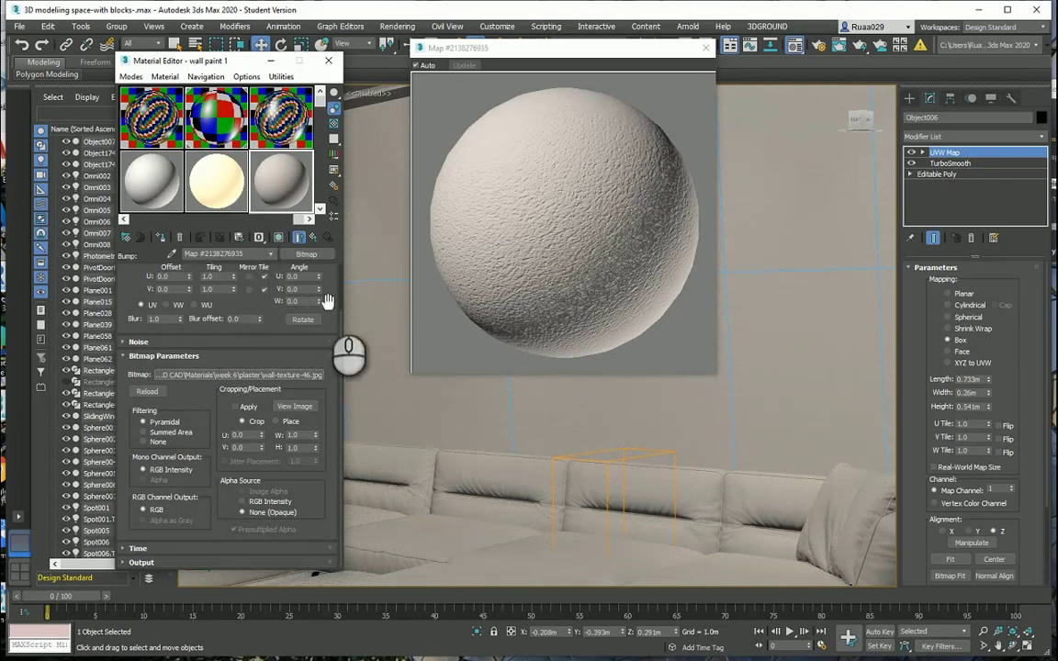
# - Set the bump bitmap's U and V tiling to 2.0 and close the enlarged material preview
pyautogui.scroll(3, 326, 309)
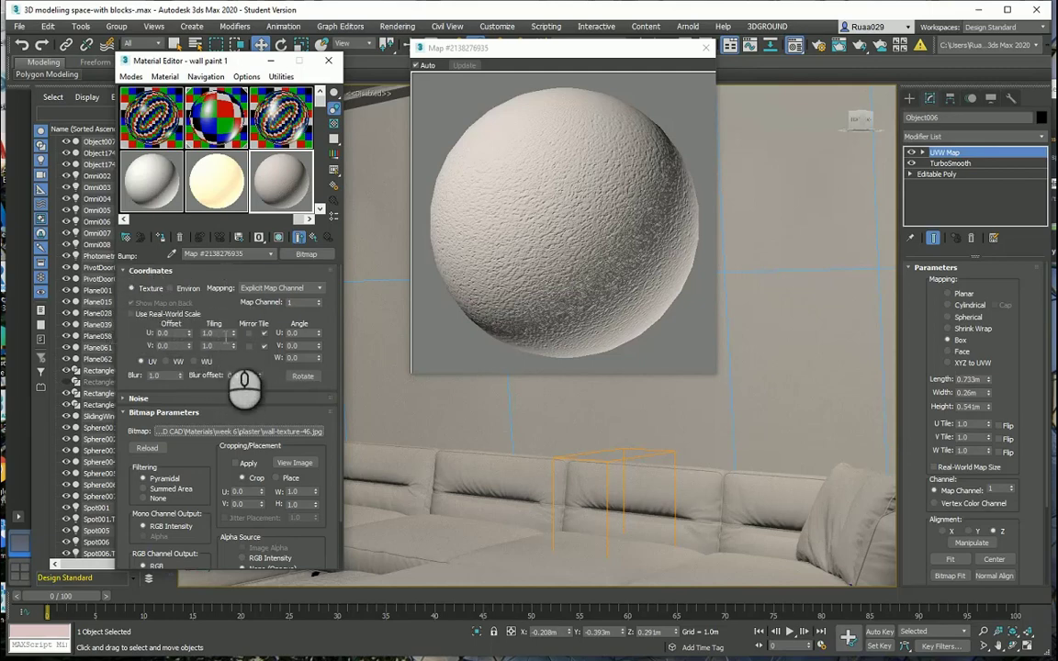
pyautogui.doubleClick(217, 333)
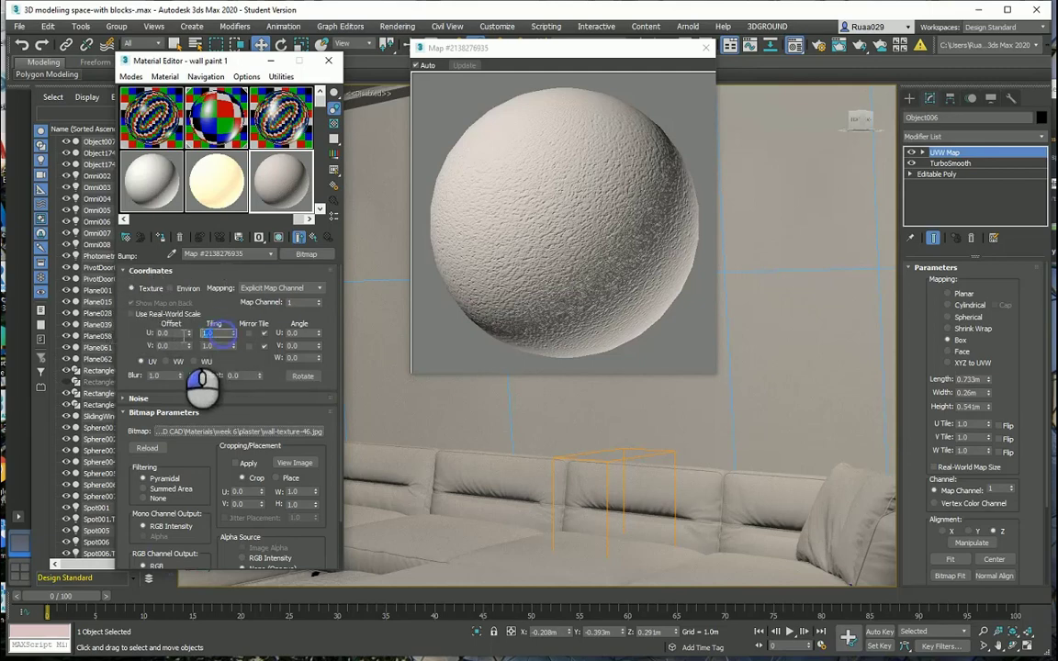
pyautogui.write('2')
pyautogui.doubleClick(211, 345)
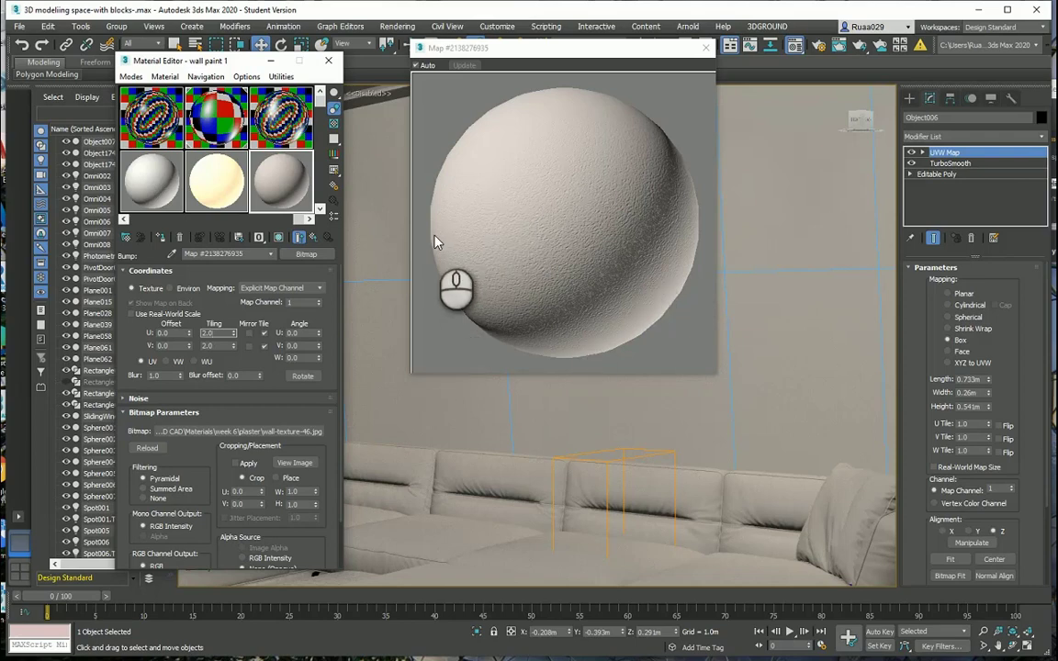
pyautogui.click(706, 50)
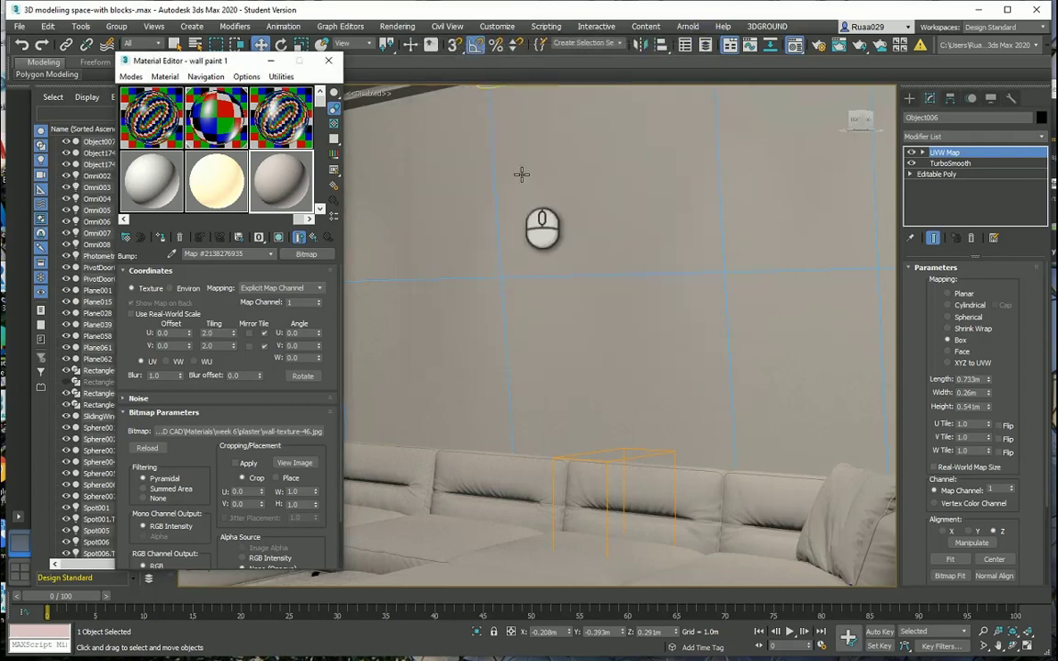
# - Select the two wall objects behind the sofa and assign the wall paint 1 material to the selection
pyautogui.click(568, 208)
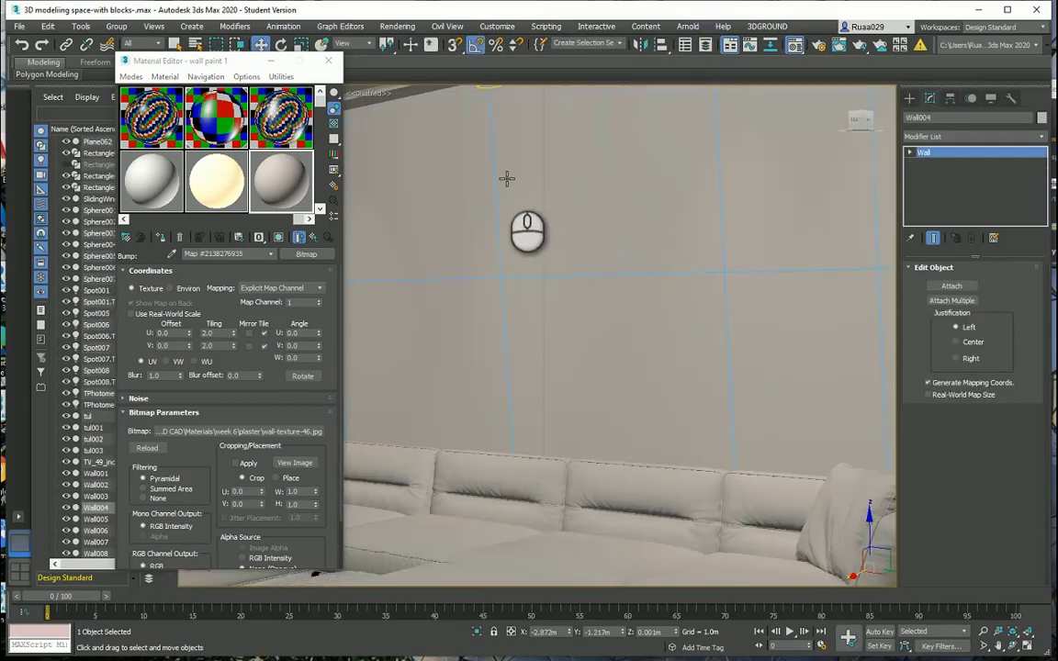
pyautogui.keyDown('ctrl'); pyautogui.click(509, 170); pyautogui.keyUp('ctrl')
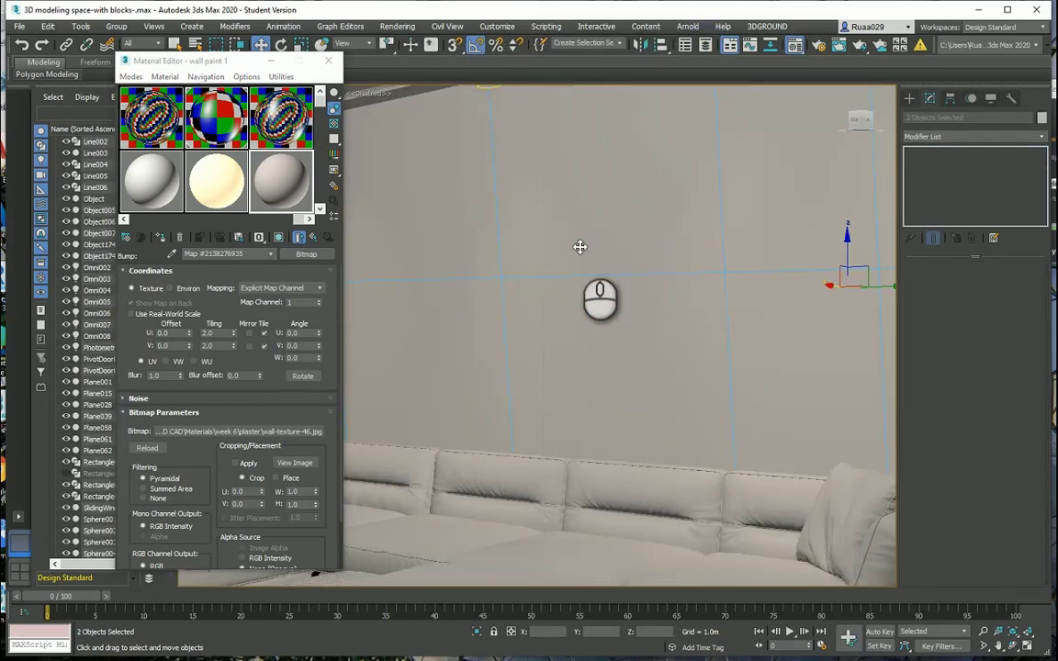
pyautogui.moveTo(579, 245)
pyautogui.keyDown('alt'); pyautogui.mouseDown(button='middle')
pyautogui.moveTo(505, 251)
pyautogui.moveTo(565, 246)
pyautogui.mouseUp(button='middle'); pyautogui.keyUp('alt')
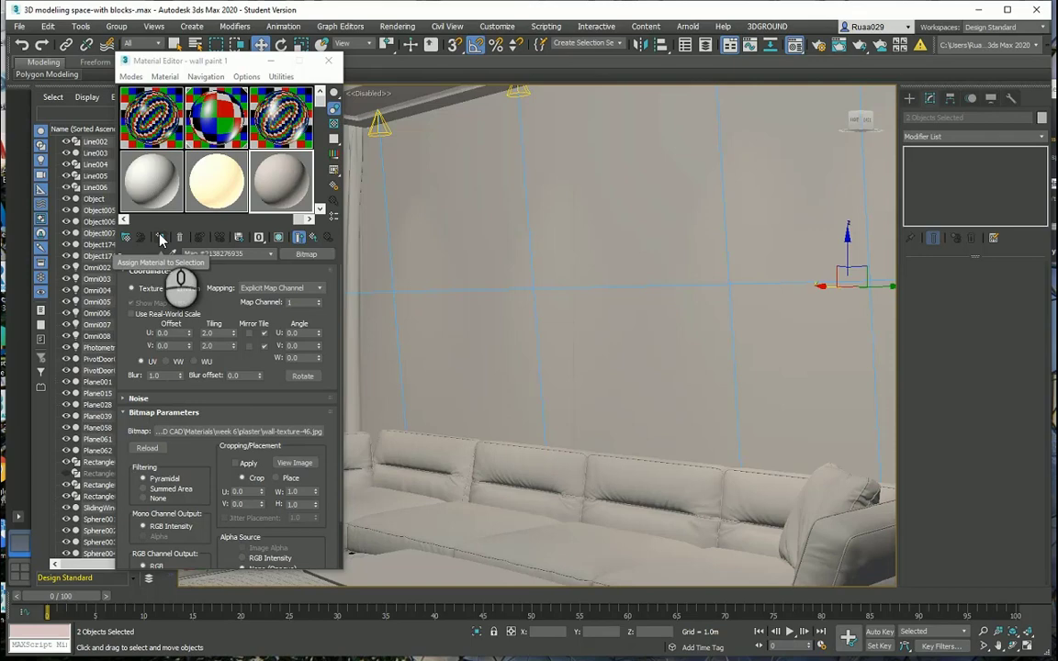
pyautogui.click(273, 179)
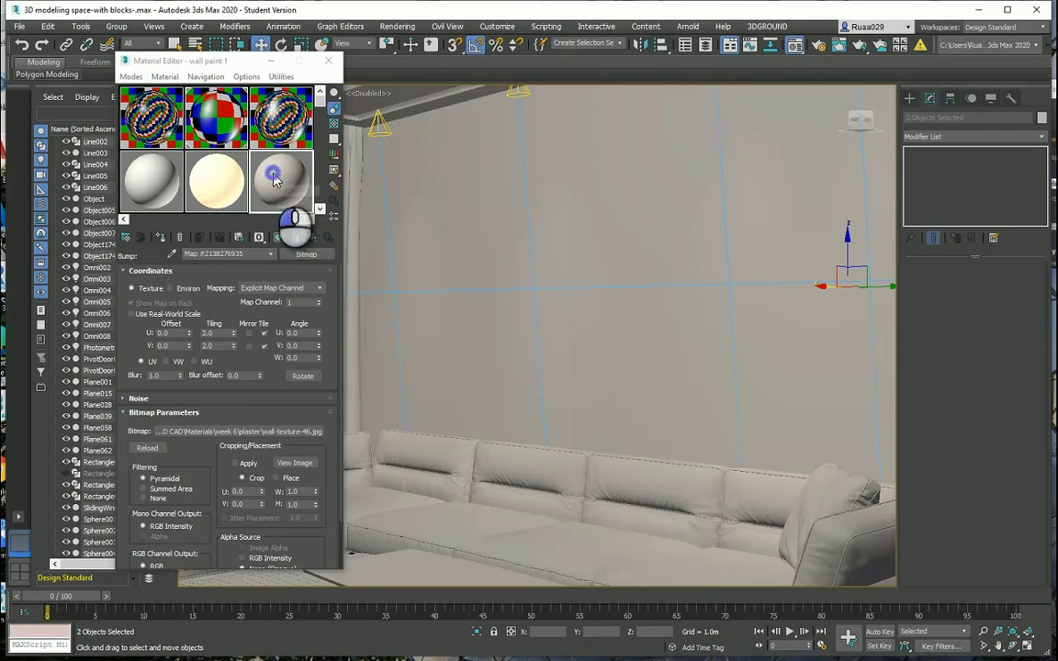
pyautogui.moveTo(272, 179); pyautogui.dragTo(469, 204)
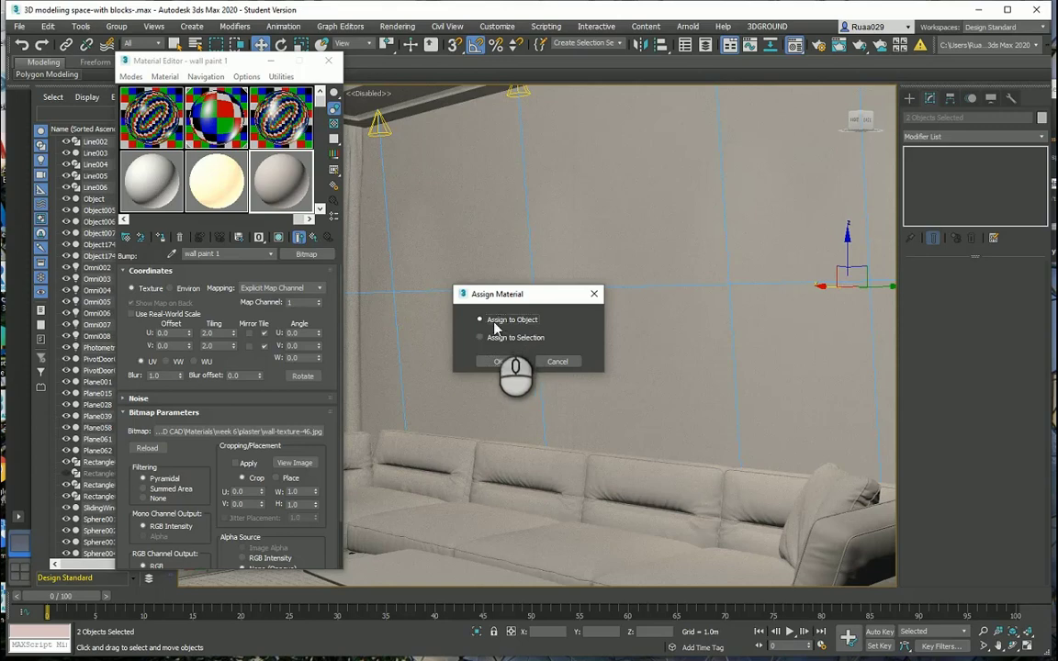
pyautogui.click(501, 361)
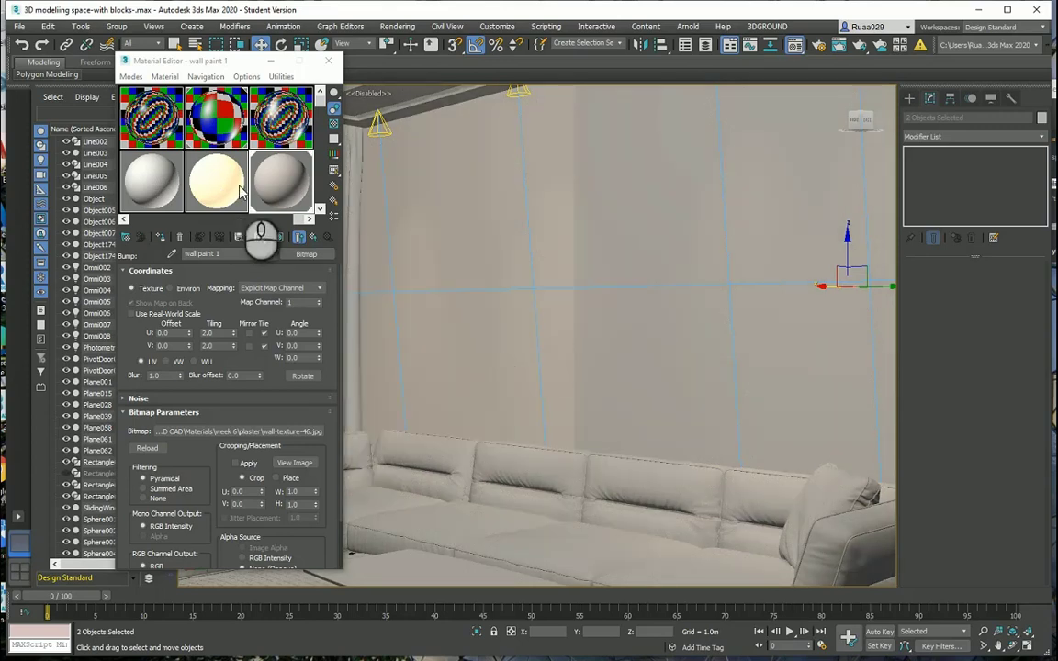
pyautogui.moveTo(280, 183); pyautogui.dragTo(629, 179)
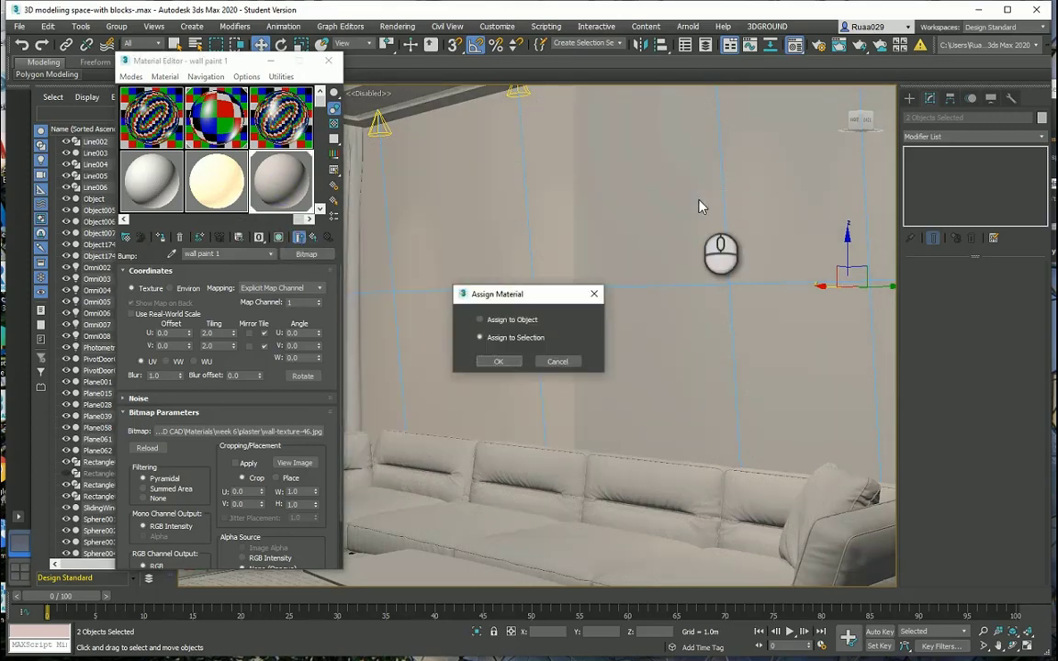
pyautogui.click(501, 361)
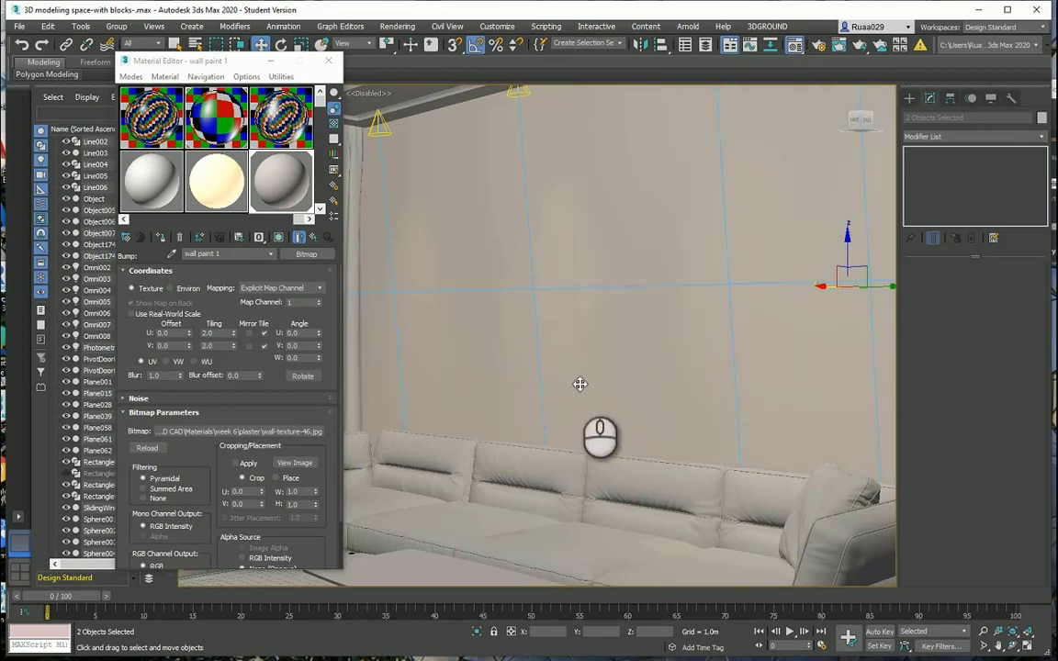
# - Show the wall paint 1 map in the viewport and apply a UVW Map modifier with Box mapping to both walls
pyautogui.moveTo(575, 384); pyautogui.dragTo(533, 338, button='middle')
pyautogui.moveTo(296, 209); pyautogui.dragTo(401, 268)
pyautogui.moveTo(530, 358); pyautogui.dragTo(504, 243, button='middle')
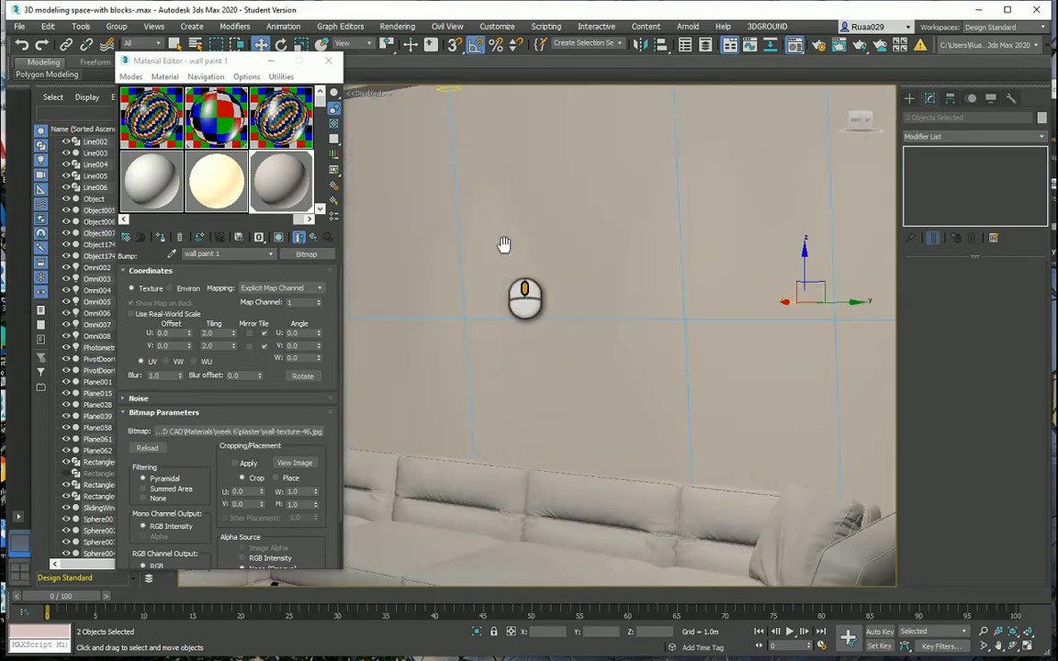
pyautogui.click(559, 246)
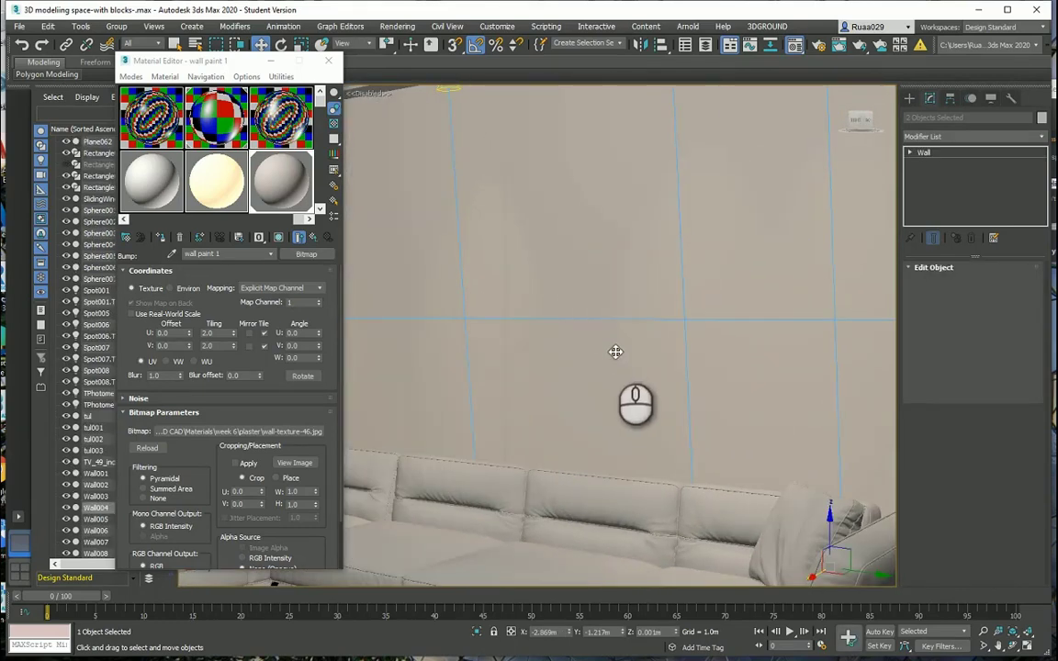
pyautogui.click(280, 238)
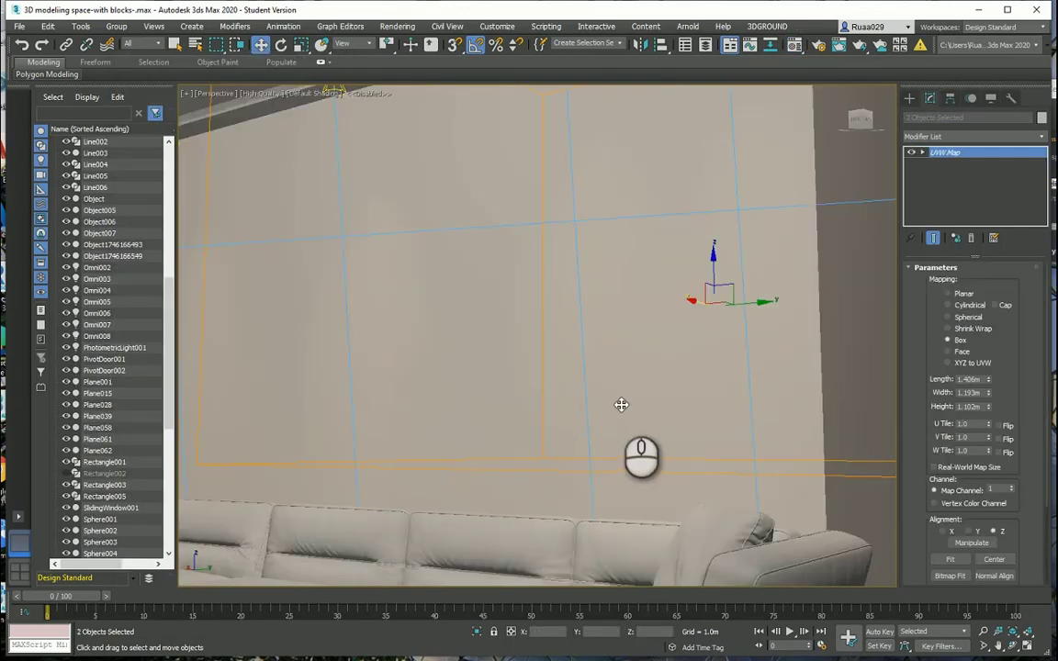
pyautogui.moveTo(691, 288)
pyautogui.mouseDown(button='middle')
pyautogui.moveTo(685, 279)
pyautogui.moveTo(706, 300)
pyautogui.mouseUp(button='middle')
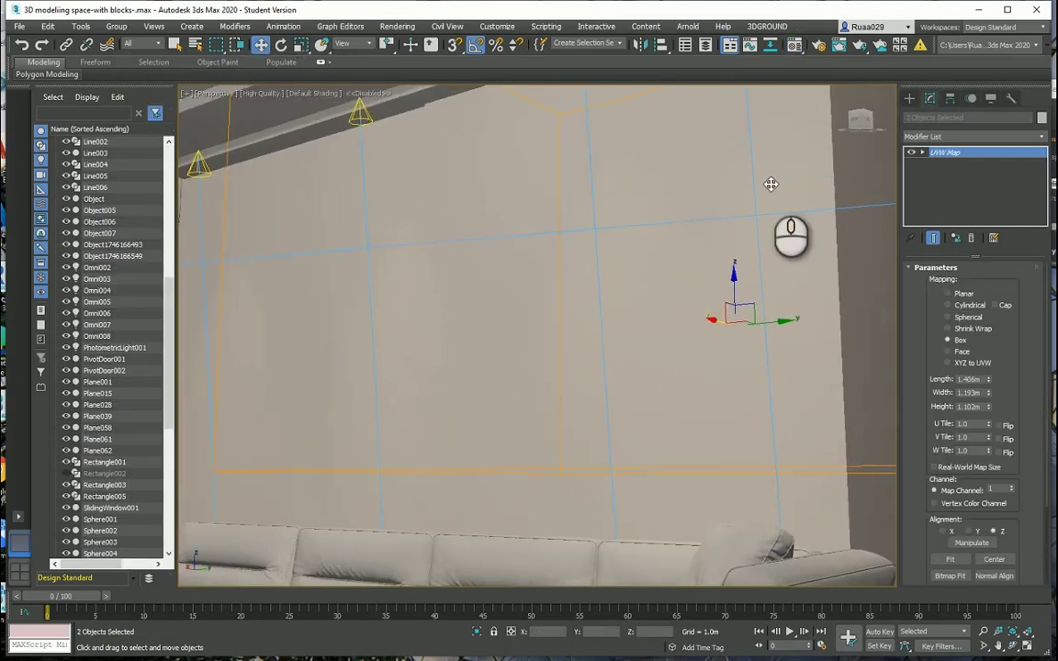
# - Open the Rendered Frame window and move the editable render region up to the wall area
pyautogui.click(839, 48)
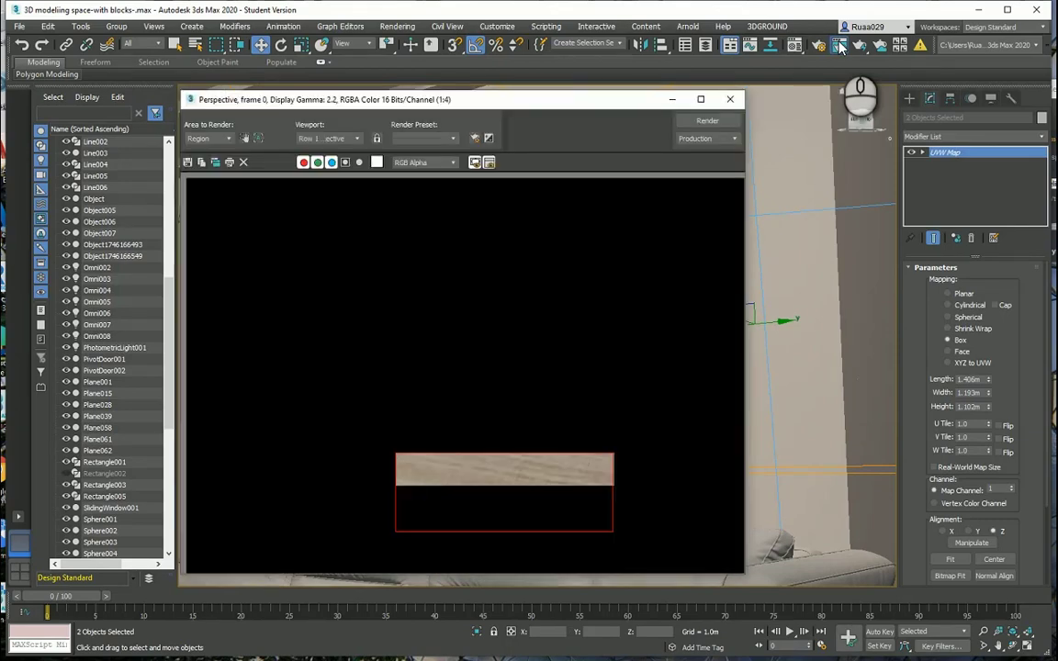
pyautogui.click(210, 139)
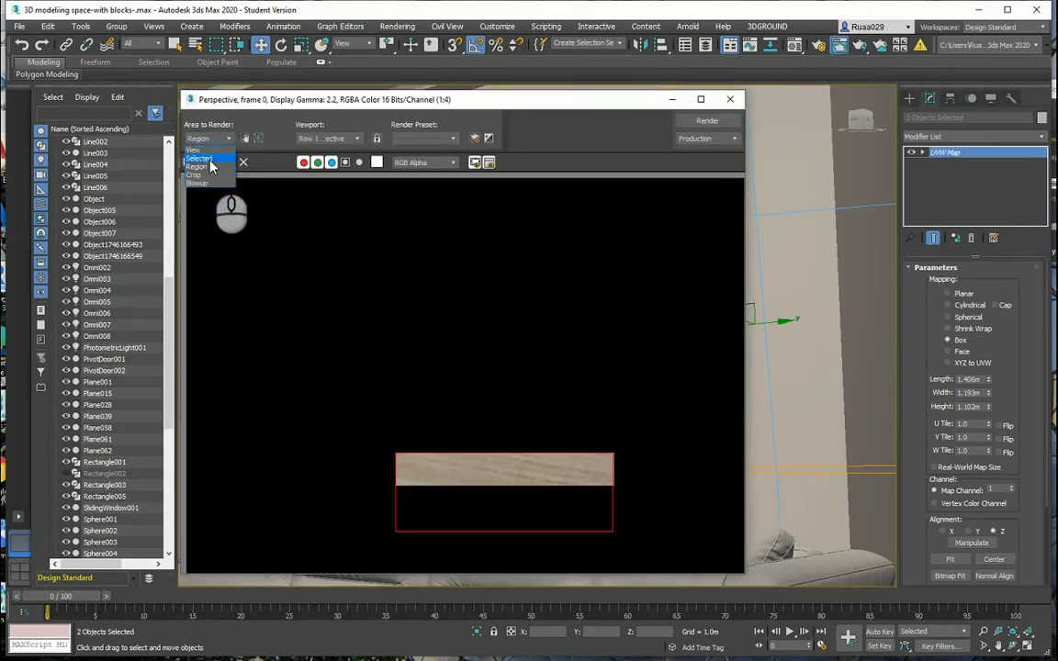
pyautogui.click(210, 151)
pyautogui.click(526, 459)
pyautogui.moveTo(573, 357); pyautogui.dragTo(593, 293)
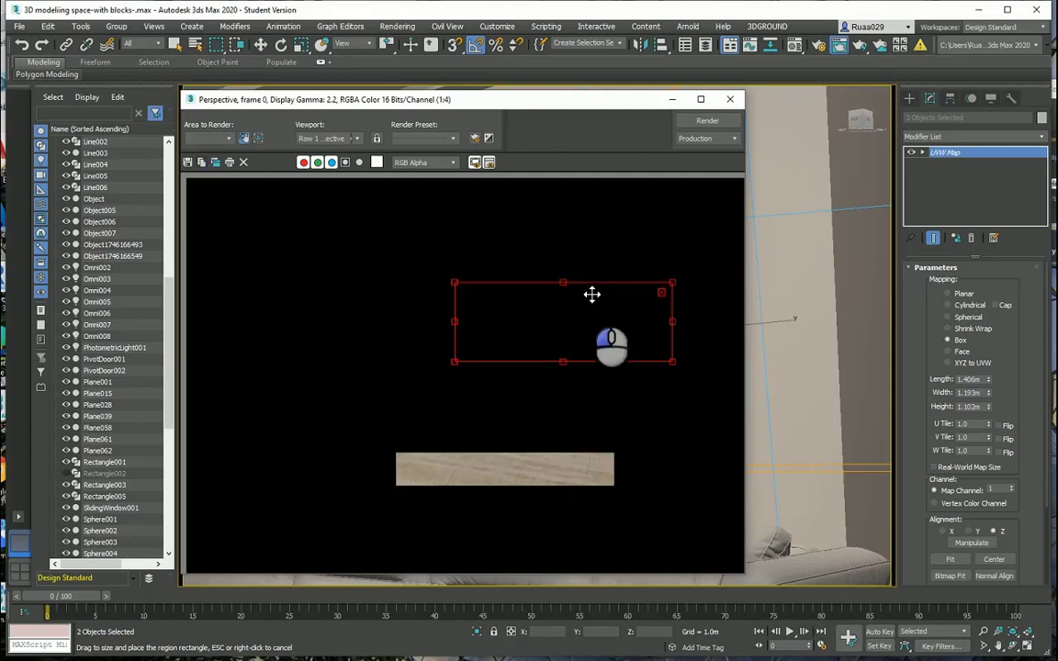
# - Place the render region on the wall above the sofa, narrow it from its left side, and render it
pyautogui.moveTo(603, 100); pyautogui.dragTo(367, 70)
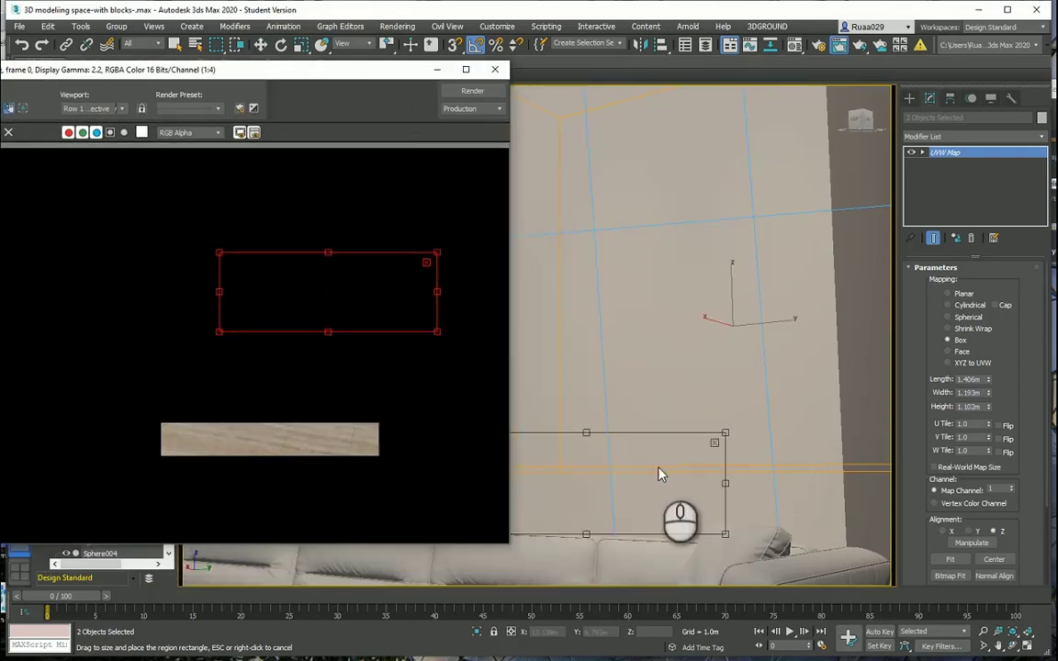
pyautogui.click(642, 454)
pyautogui.moveTo(691, 439); pyautogui.dragTo(766, 223)
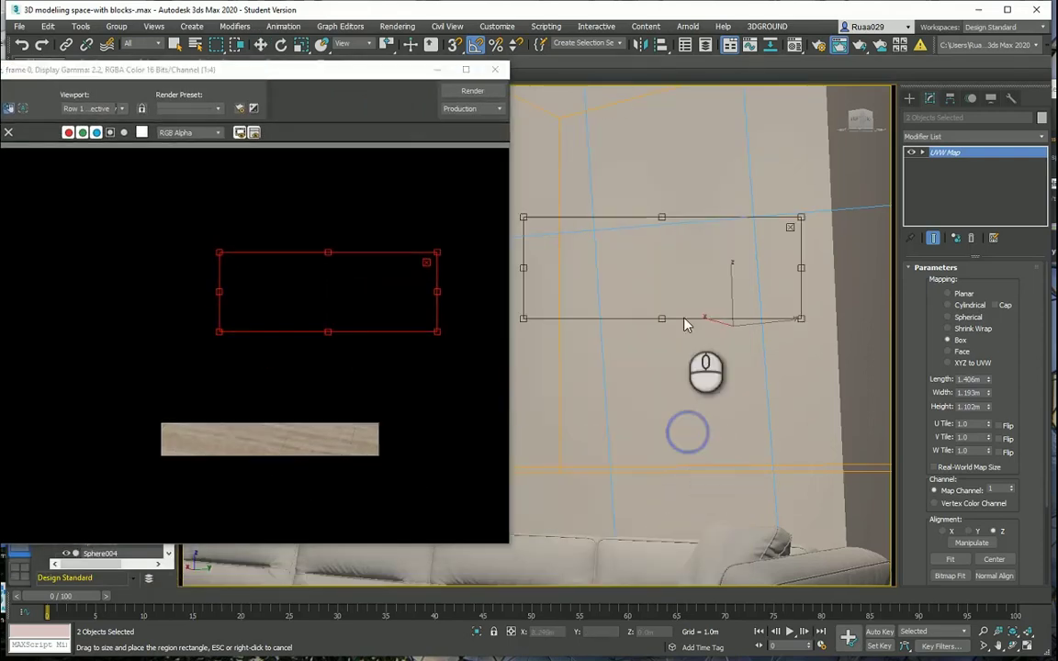
pyautogui.moveTo(523, 270); pyautogui.dragTo(680, 269)
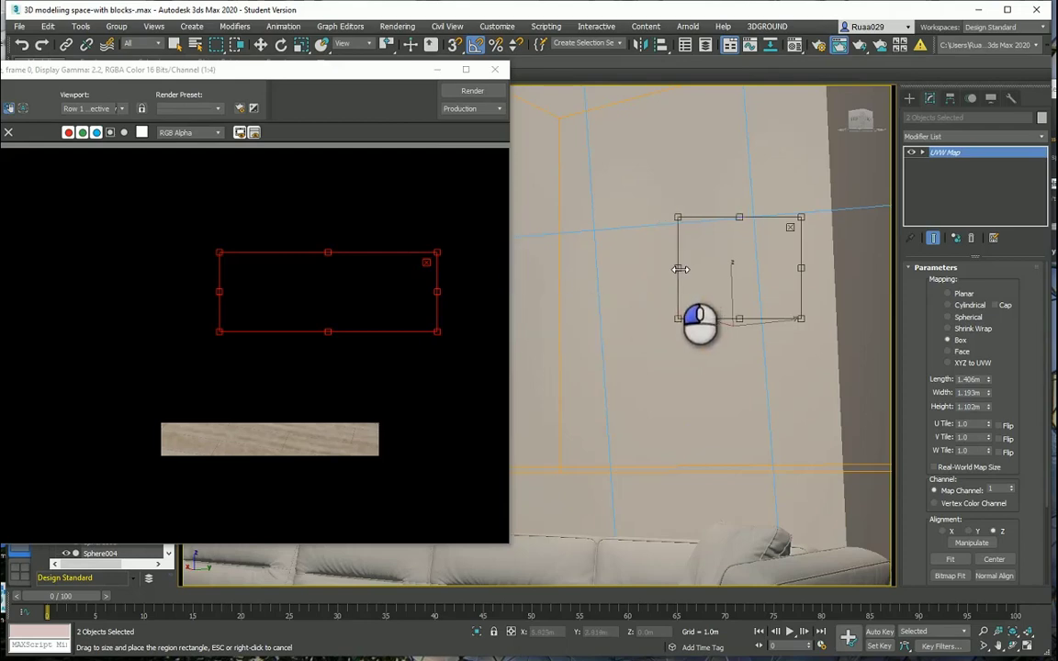
pyautogui.click(470, 93)
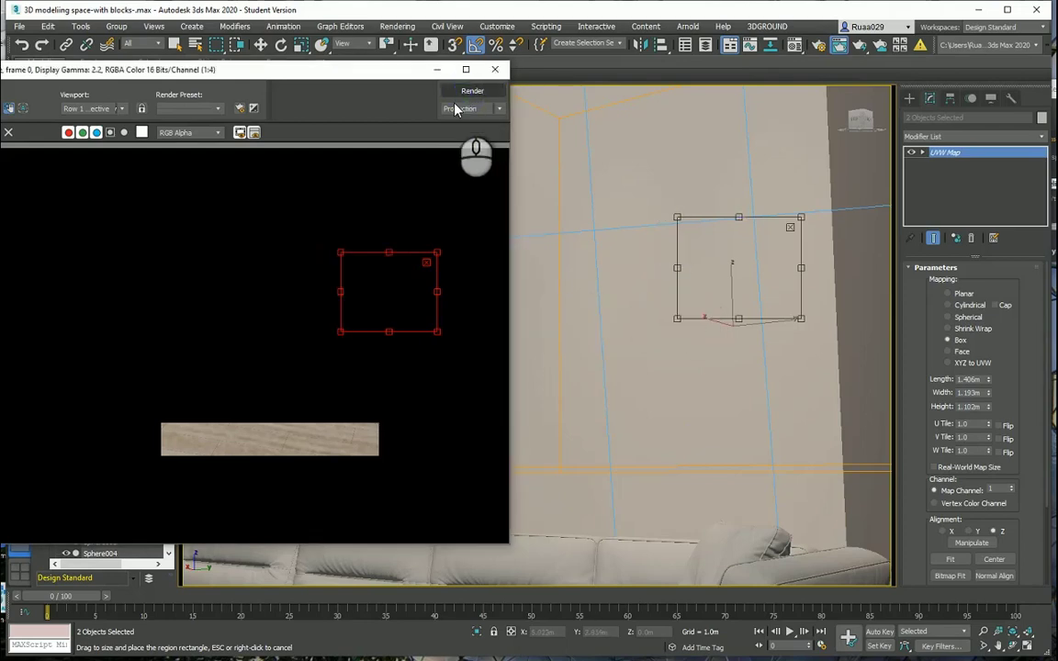